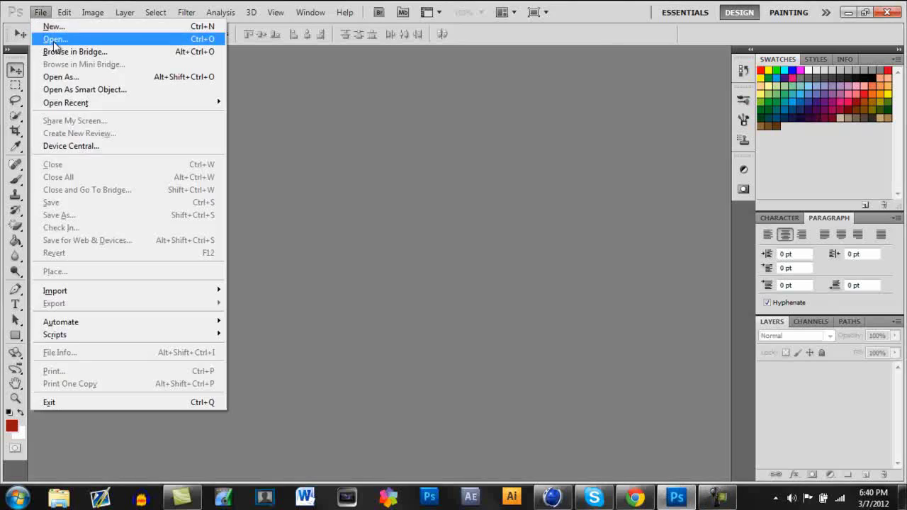
- Create a new Photoshop document and fill the canvas with solid red
key(Return)
key(g)
click(86, 201)
key(v)
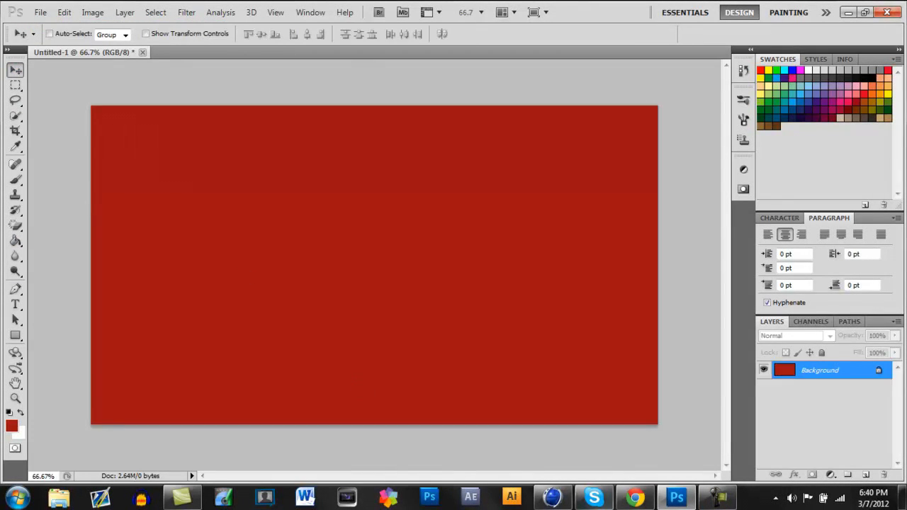
- Switch over to Cinema 4D
click(553, 496)
click(389, 43)
alt+click(421, 44)
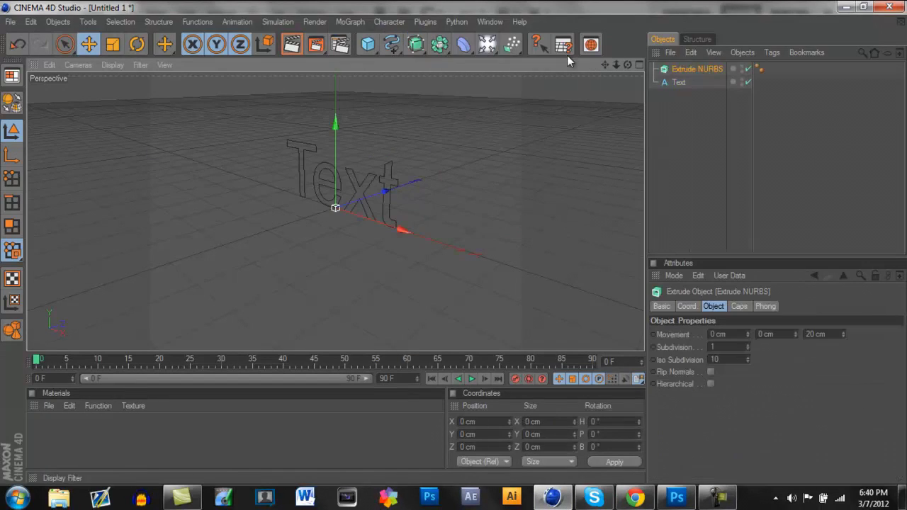
- Dismiss the update check, undo the old extruded text and start a new empty scene
click(687, 82)
click(727, 342)
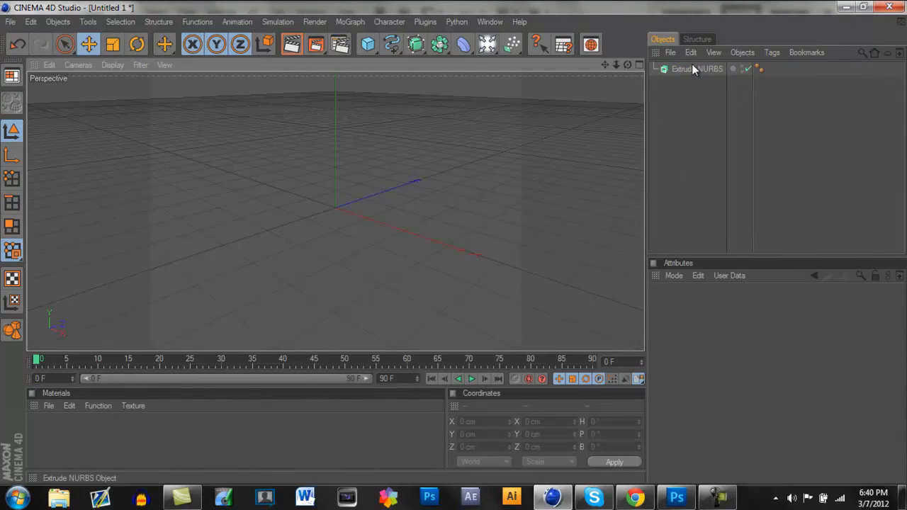
click(692, 68)
click(16, 44)
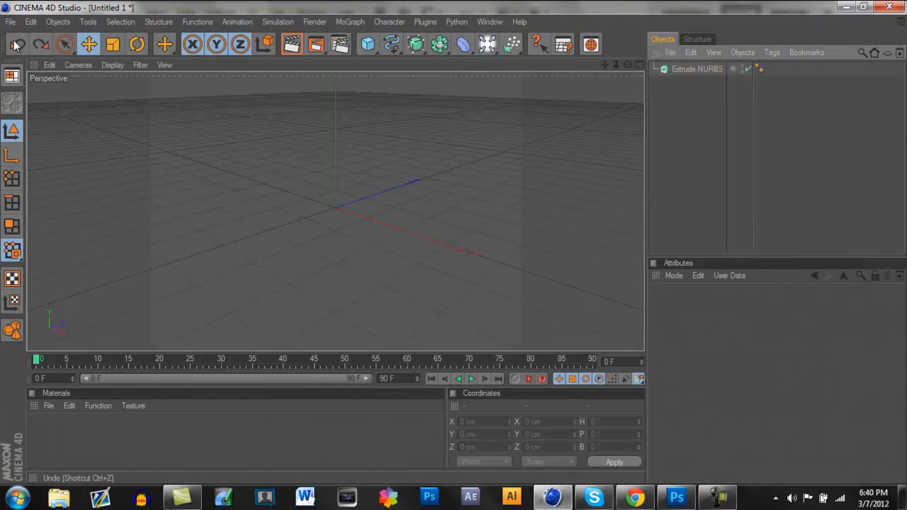
key(ctrl+n)
- Add a Text spline inside an Extrude NURBS and change its text to E
click(392, 44)
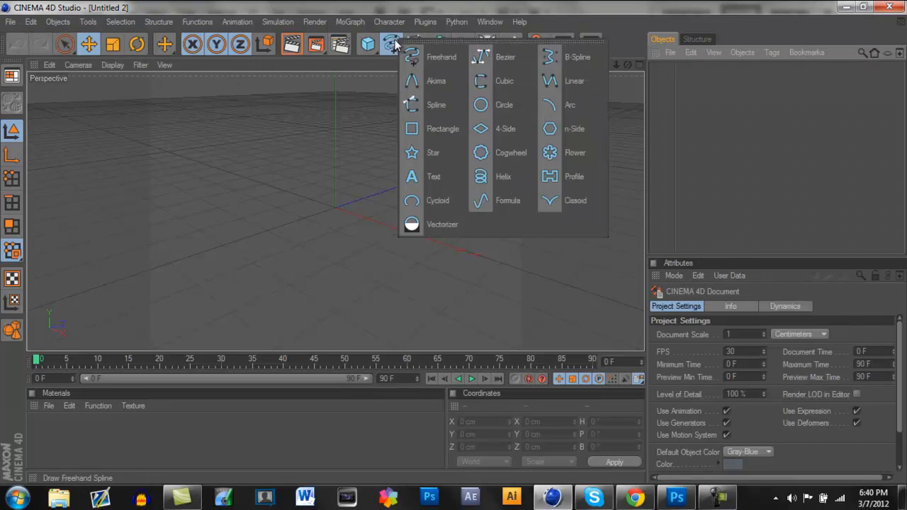
click(413, 232)
alt+click(416, 97)
click(686, 82)
click(682, 334)
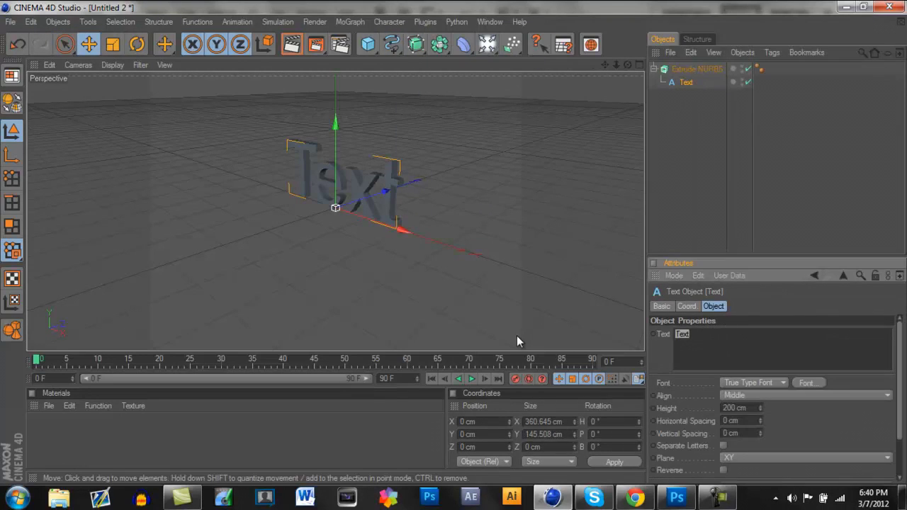
- Set the E to the ETHNOCENTRIC font and level the view to face it head-on
click(806, 383)
drag(131, 145, 133, 186)
click(96, 204)
click(207, 375)
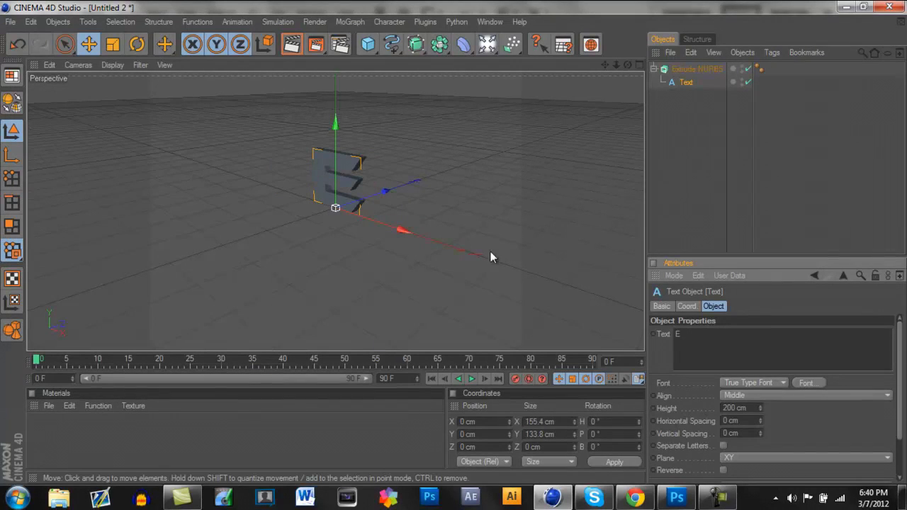
drag(626, 64, 453, 243)
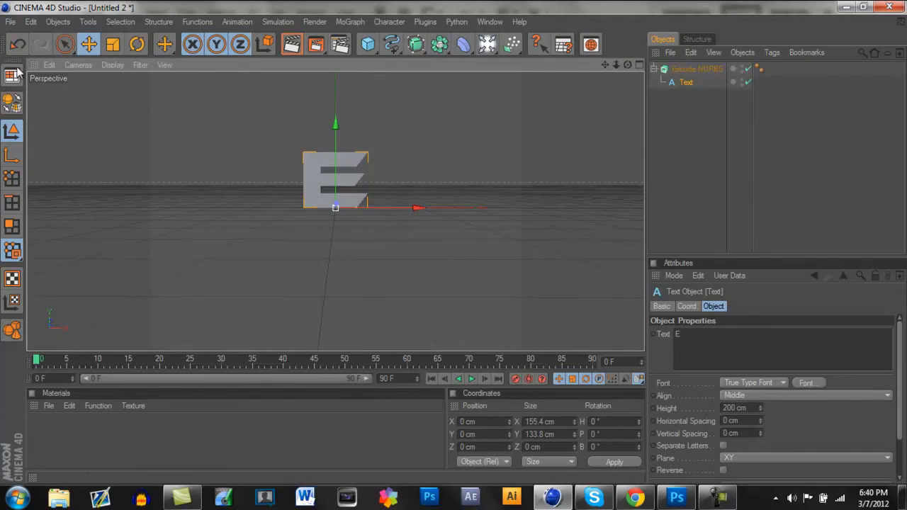
click(64, 44)
- Add a second Text spline inside a new Extrude NURBS and type R
drag(389, 46, 446, 146)
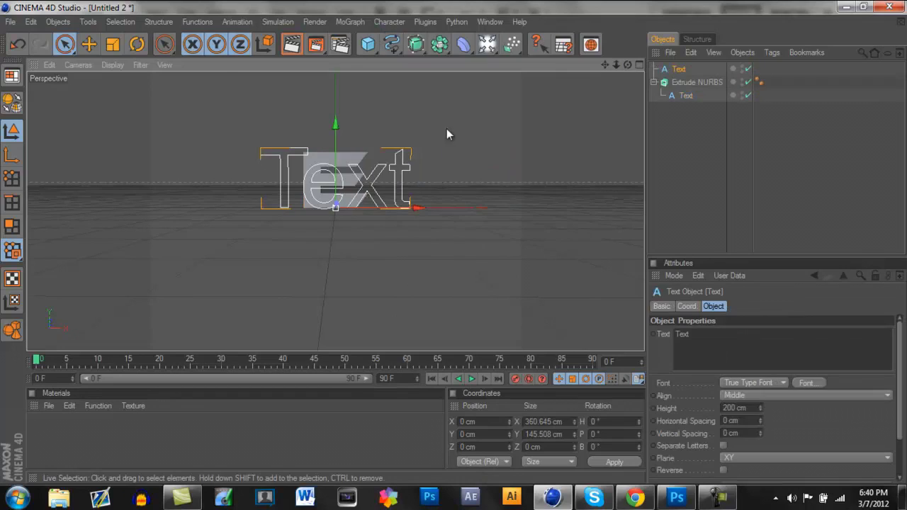
click(417, 43)
mouse_move(679, 83)
mouse_down()
mouse_move(683, 71)
mouse_move(698, 83)
mouse_up()
click(680, 82)
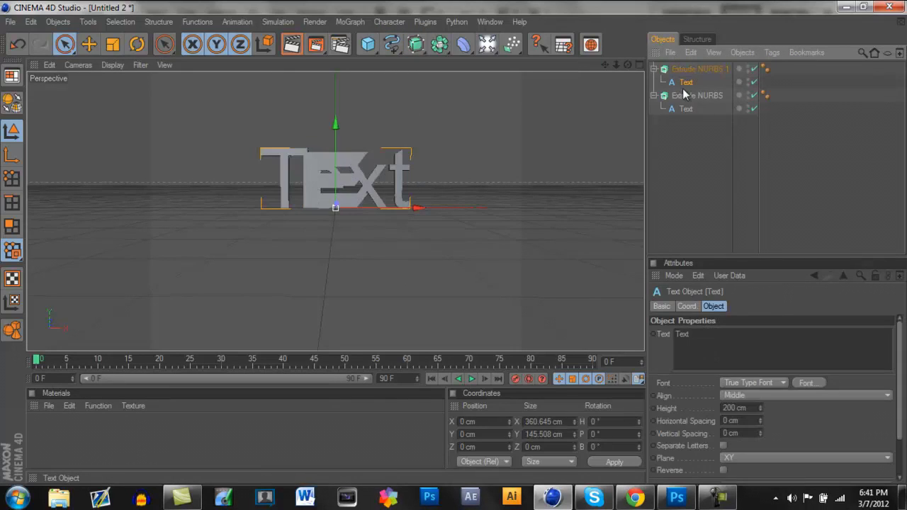
text(R)
- Set the R's font to ETHNOCENTRIC
click(806, 382)
click(133, 205)
click(132, 205)
click(103, 168)
click(207, 375)
- Move the R along X to sit right of the E
drag(415, 213, 454, 242)
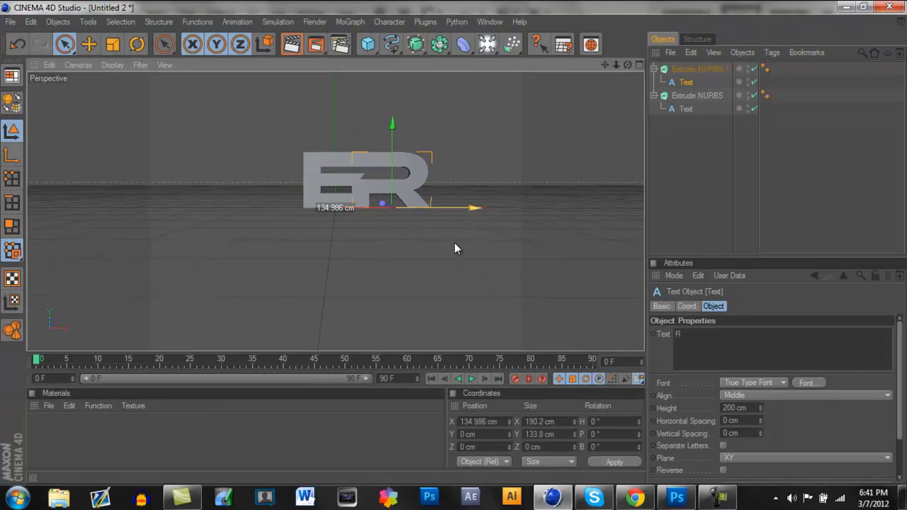
click(687, 109)
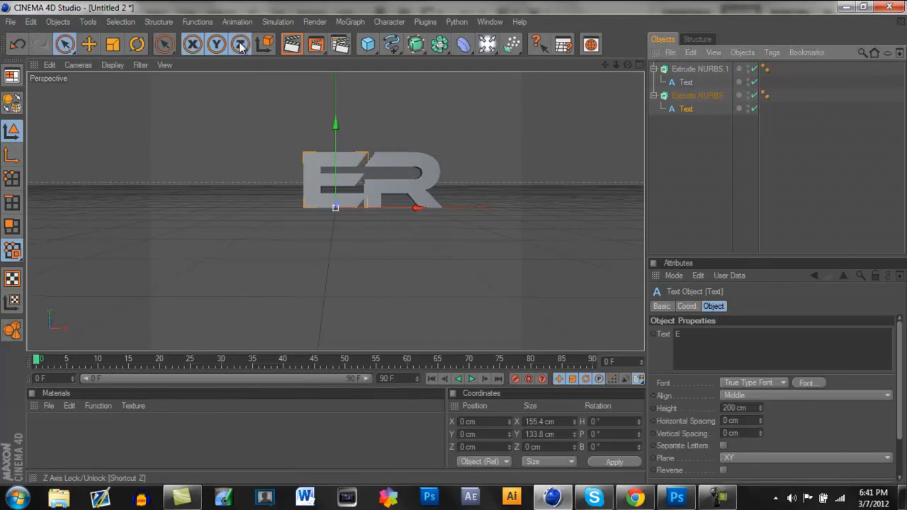
click(137, 44)
- Rotate the E about 180° on its heading so it faces the other way
drag(294, 151, 217, 189)
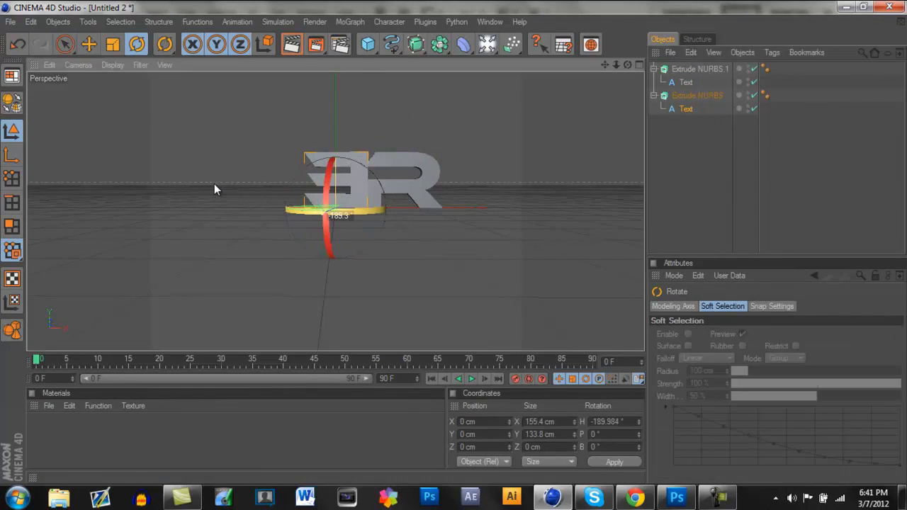
drag(217, 183, 359, 74)
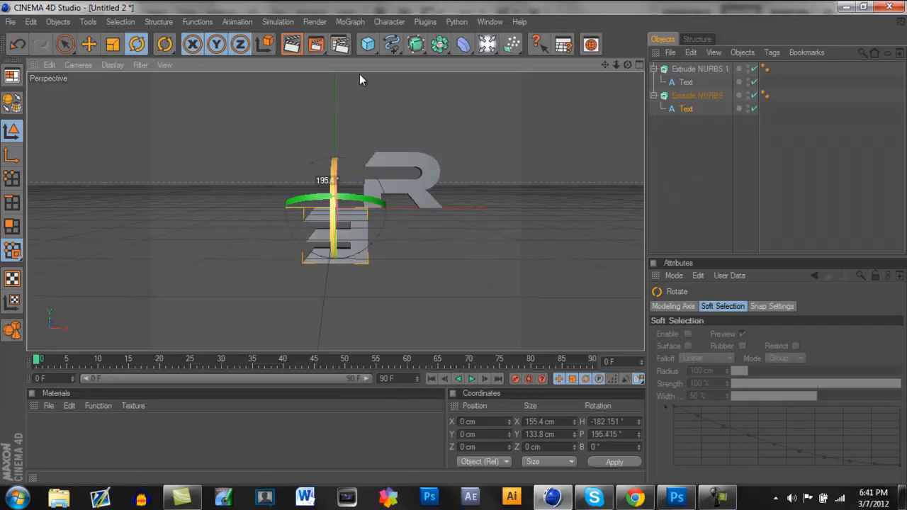
drag(332, 164, 319, 184)
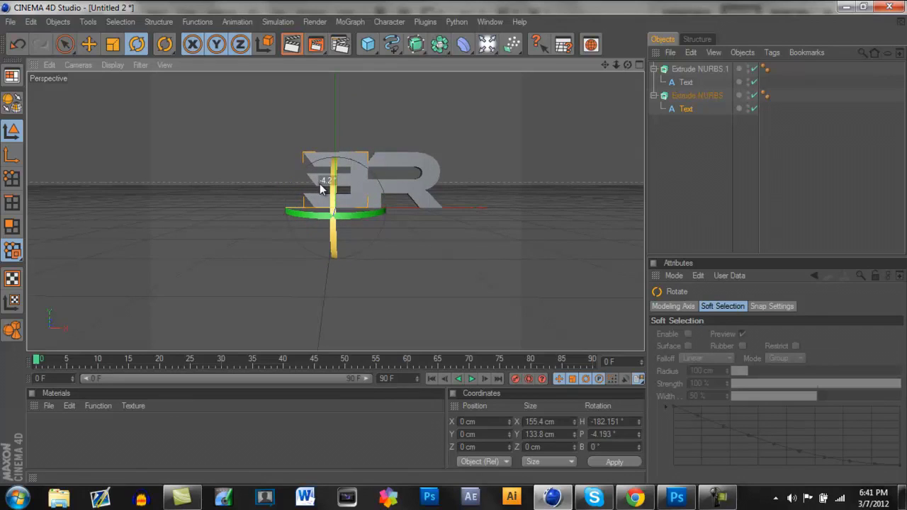
drag(319, 184, 323, 195)
- Slide the R left against the E to form the ER logo and render a preview
click(418, 177)
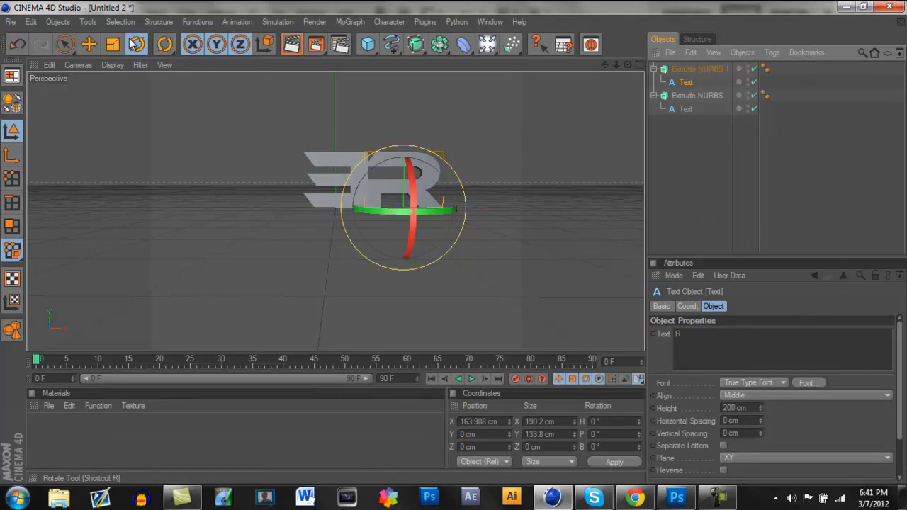
key(space)
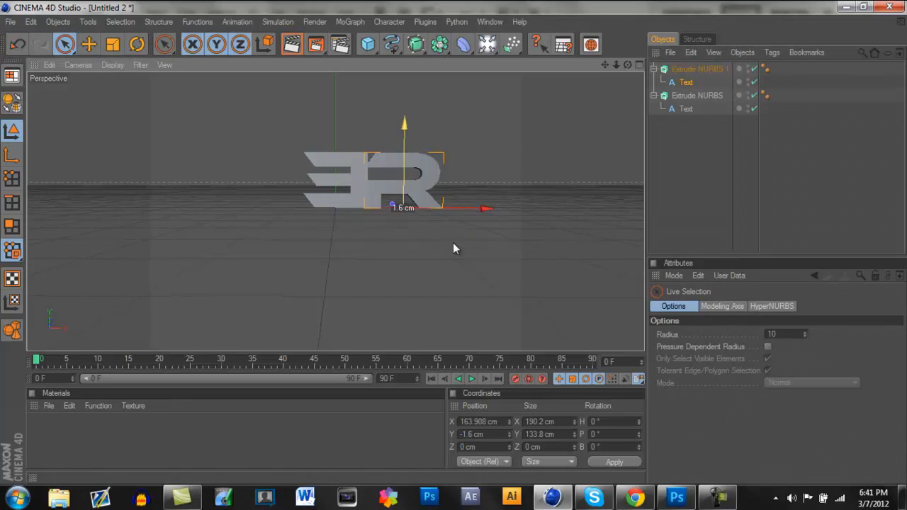
click(381, 204)
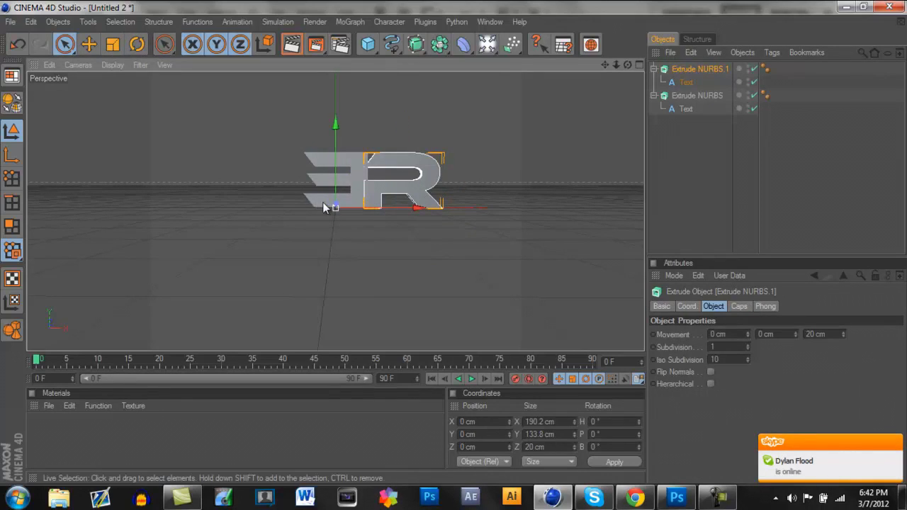
drag(371, 206, 355, 206)
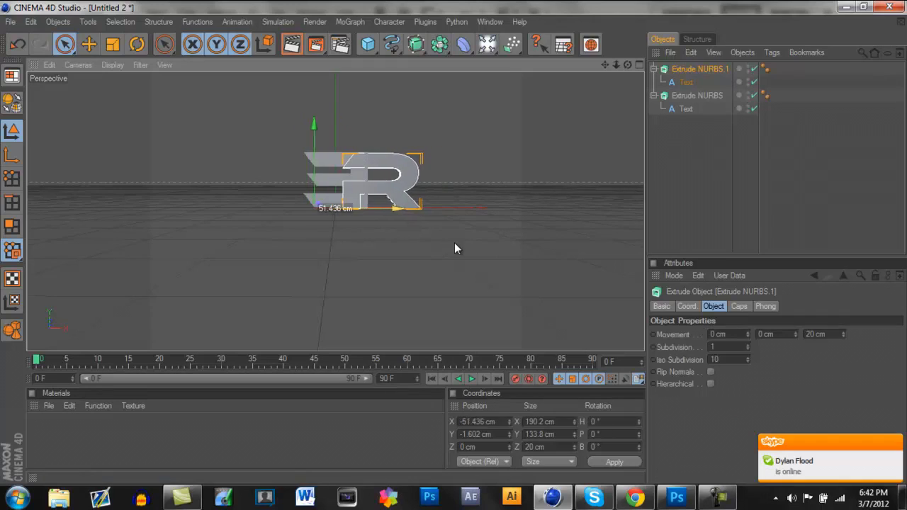
click(291, 44)
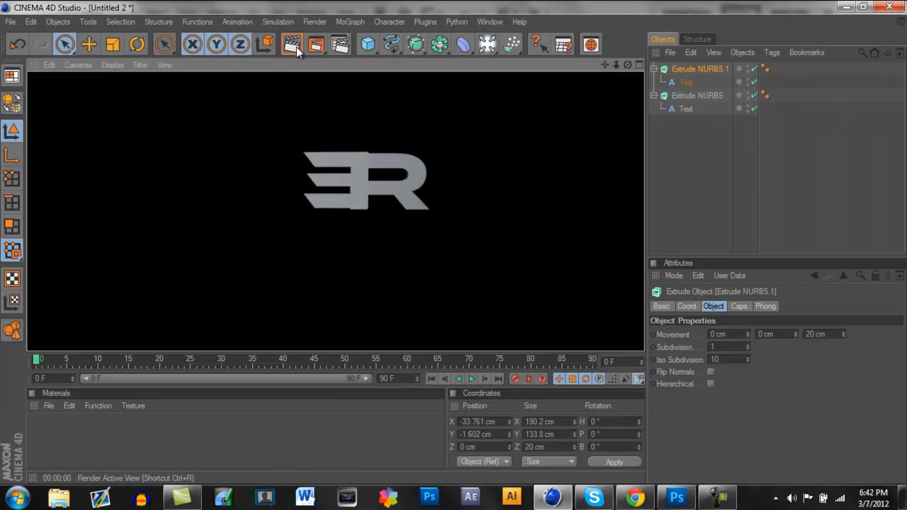
click(558, 117)
click(685, 82)
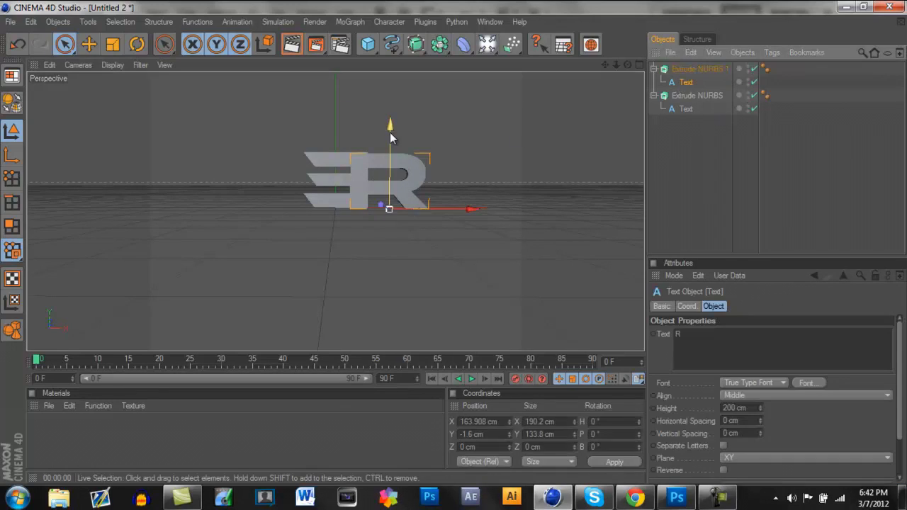
click(291, 44)
click(276, 96)
- Create a new material, Mat, and set its colour to dark red
click(48, 405)
click(55, 249)
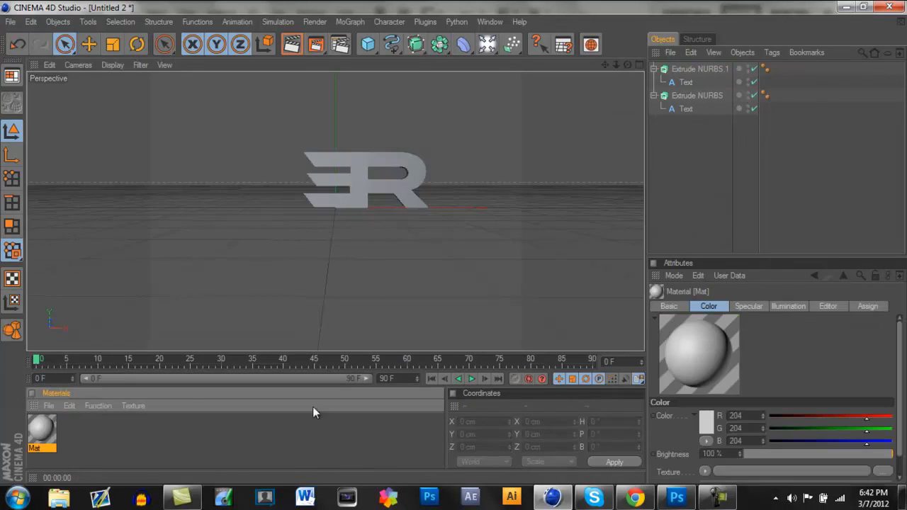
double_click(39, 436)
click(345, 145)
click(340, 123)
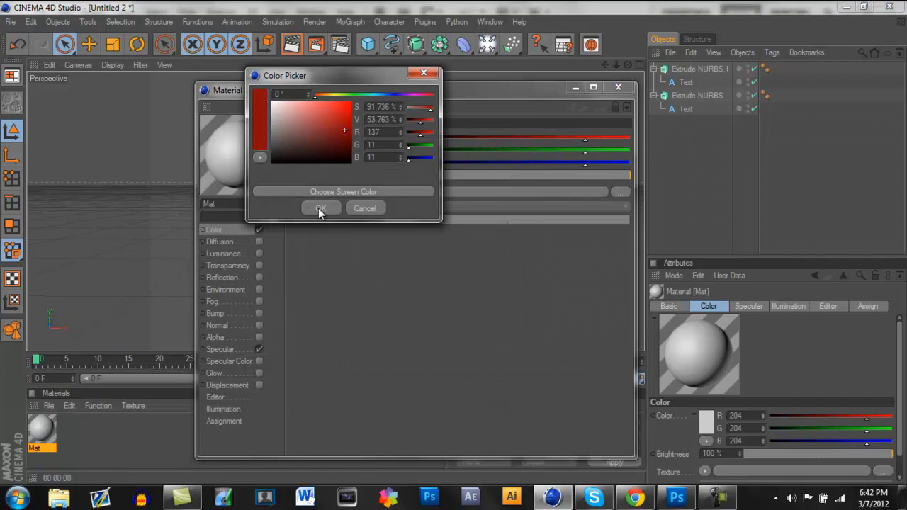
click(318, 208)
click(618, 86)
click(699, 69)
click(740, 306)
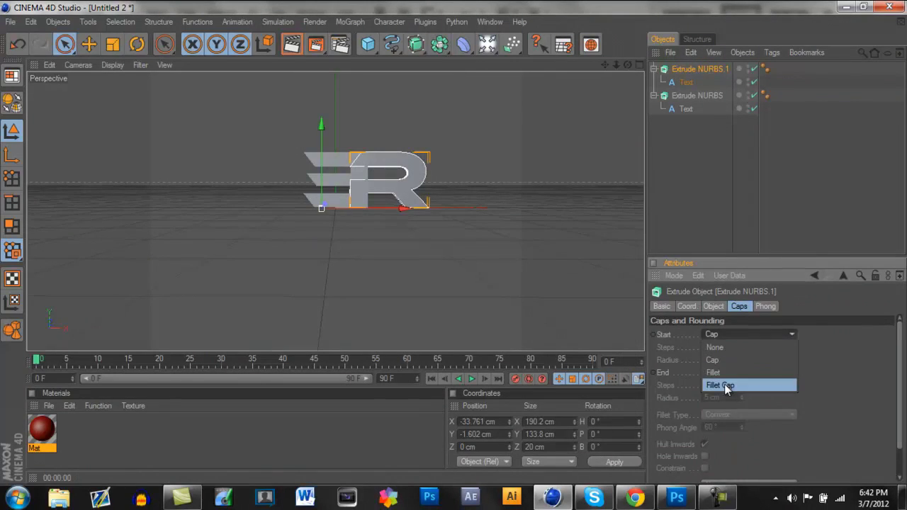
- Give both the R and E extrusions fillet caps on their front and back
click(725, 385)
click(750, 372)
click(724, 422)
click(698, 95)
click(749, 334)
click(724, 385)
click(726, 372)
click(725, 423)
click(698, 68)
click(687, 307)
click(740, 306)
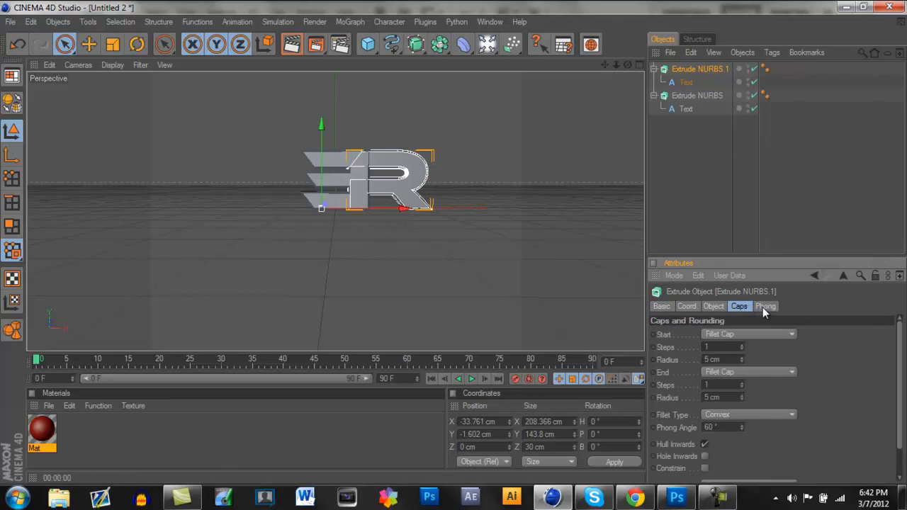
- Set the R's extrusion depth to 88 cm and the E's to 110 cm
click(713, 306)
drag(843, 334, 843, 334)
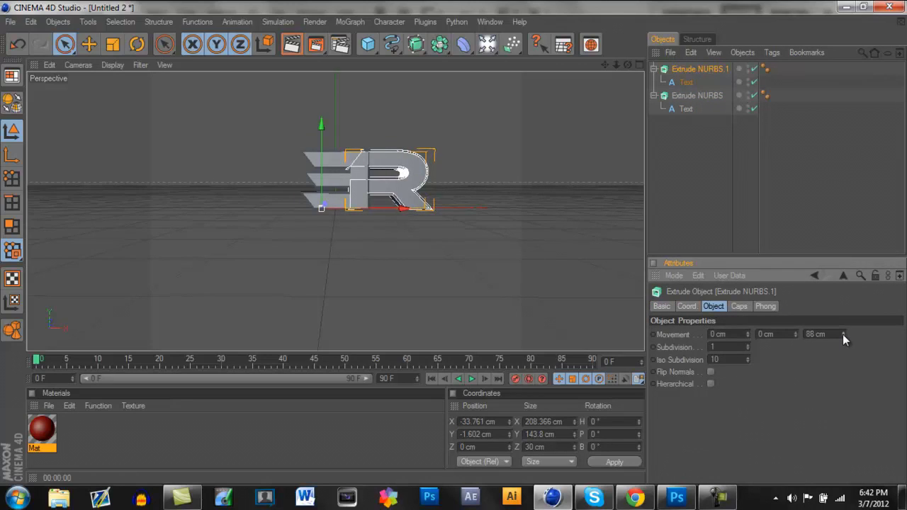
click(679, 118)
click(691, 95)
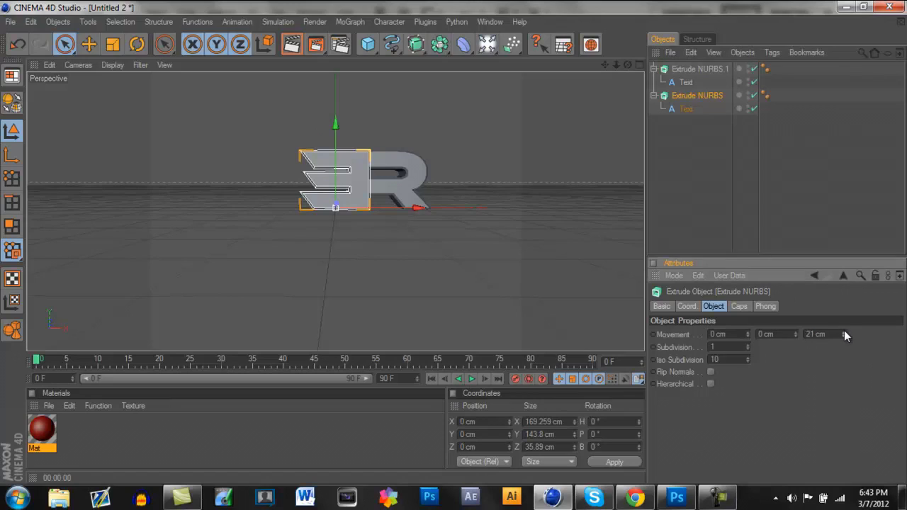
drag(843, 333, 843, 334)
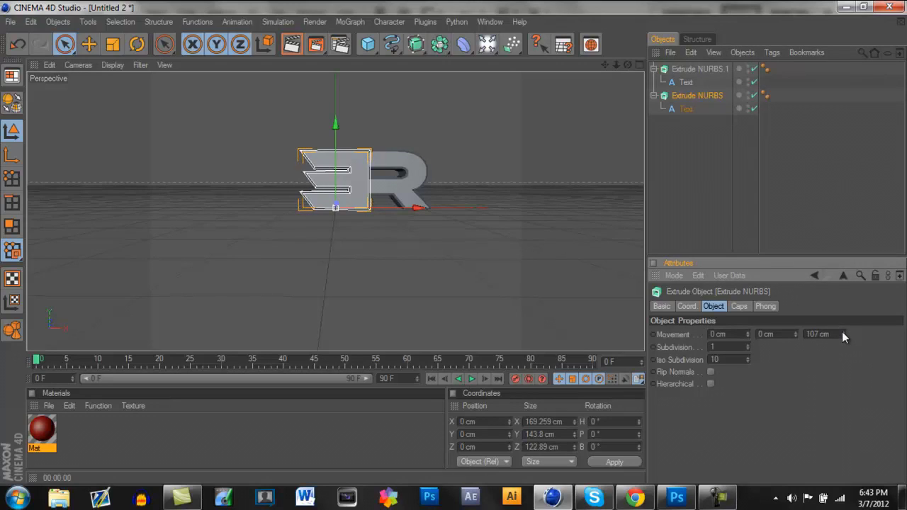
- Render a quick preview of the logo and return to the editor view
click(298, 43)
click(149, 274)
click(292, 45)
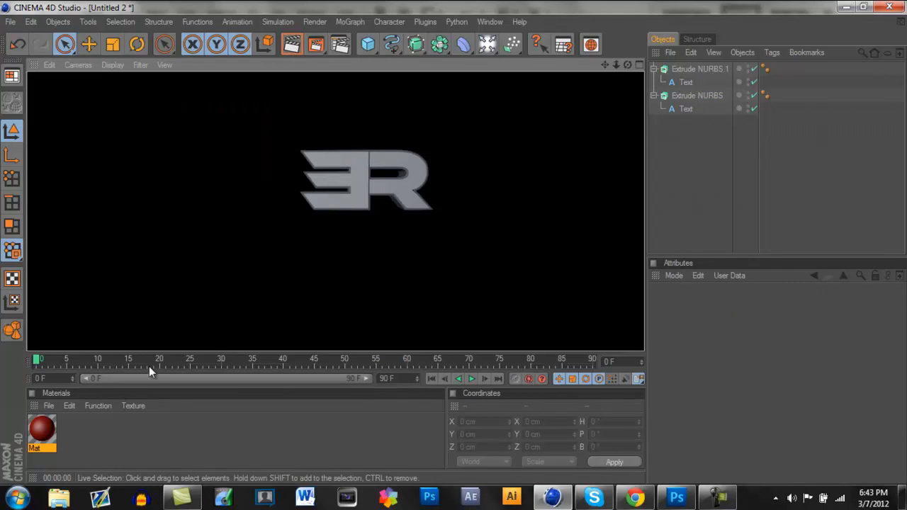
drag(627, 64, 455, 247)
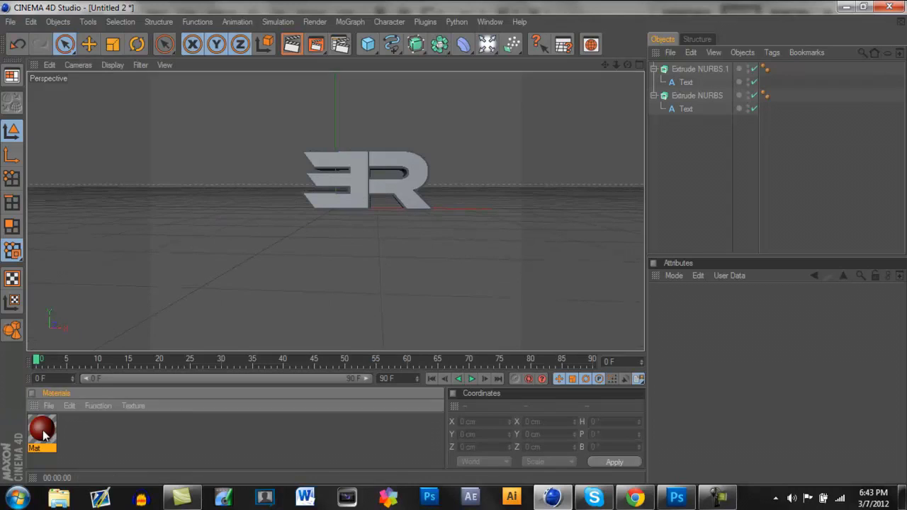
- Apply the red Mat material to both the R and E extrusions
drag(694, 66, 702, 69)
right_click(779, 68)
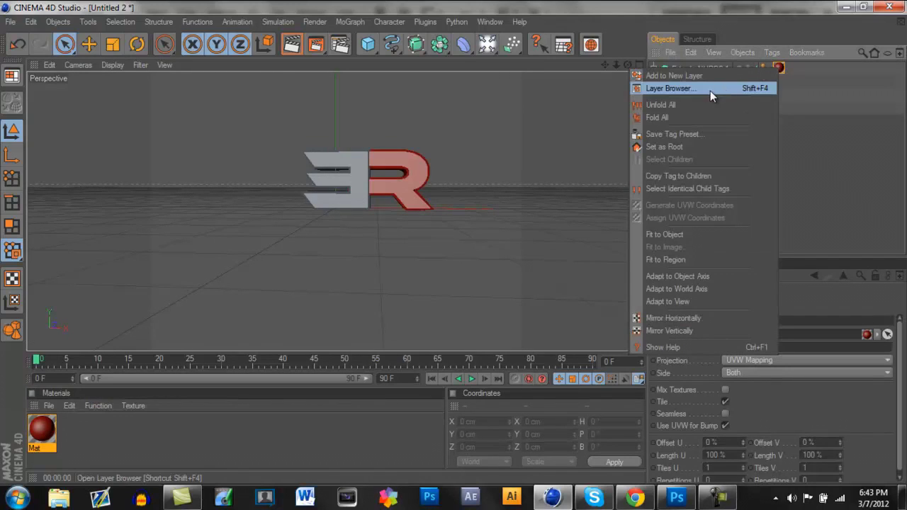
click(280, 436)
drag(41, 429, 743, 92)
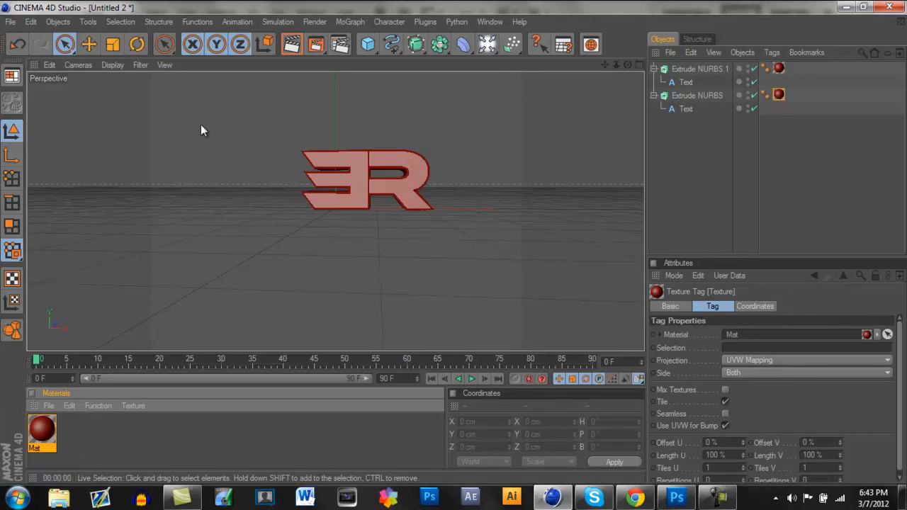
click(340, 44)
- Set the render output to 1280x720 and the save format to PNG
text(128)
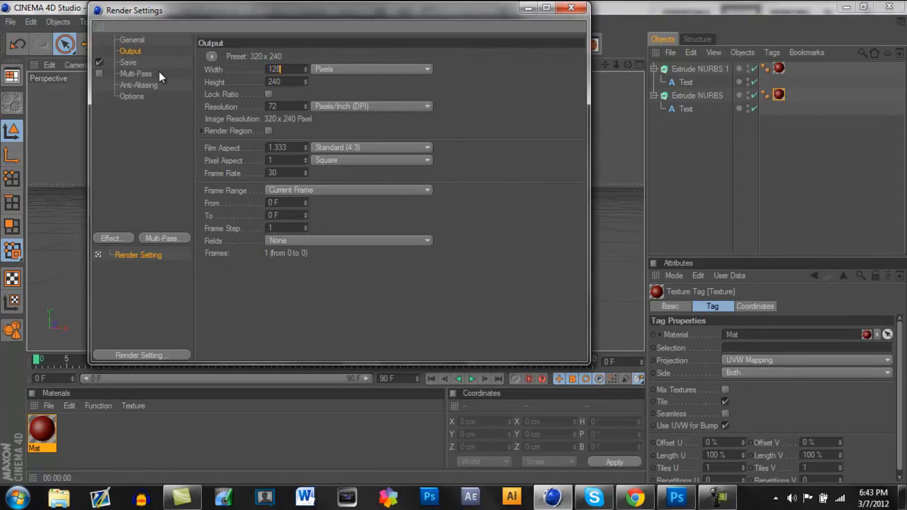
text(0)
key(Tab)
text(720)
click(129, 62)
click(333, 107)
click(337, 103)
click(336, 94)
click(310, 375)
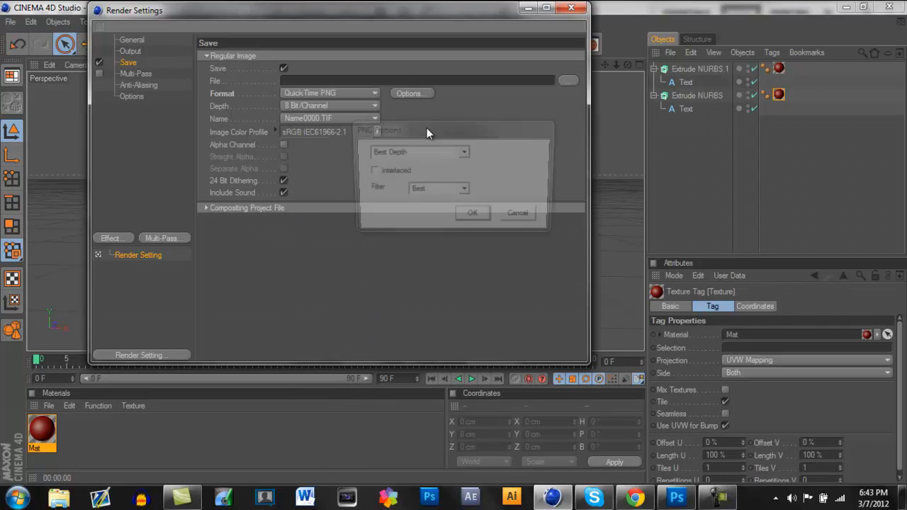
click(409, 93)
click(425, 152)
click(395, 274)
click(476, 215)
- Set the render to save as ER in G:\Photoshop pics
click(568, 81)
scroll(182, 142, down, 3)
click(148, 231)
double_click(283, 237)
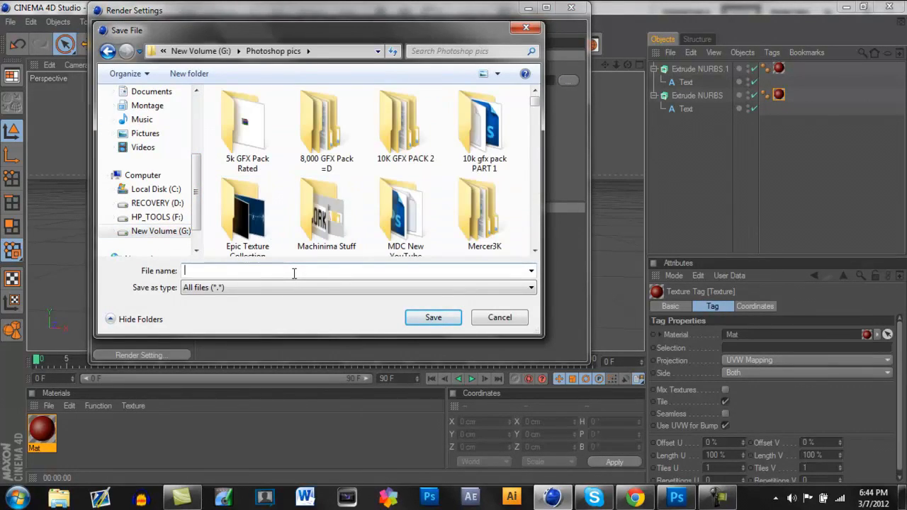
click(434, 317)
- Render the ER logo to the Picture Viewer, then return to Photoshop
click(572, 7)
click(317, 44)
click(547, 8)
click(677, 497)
- Open ER.png from Photoshop pics and drag it into the banner near the top
key(ctrl+o)
click(426, 58)
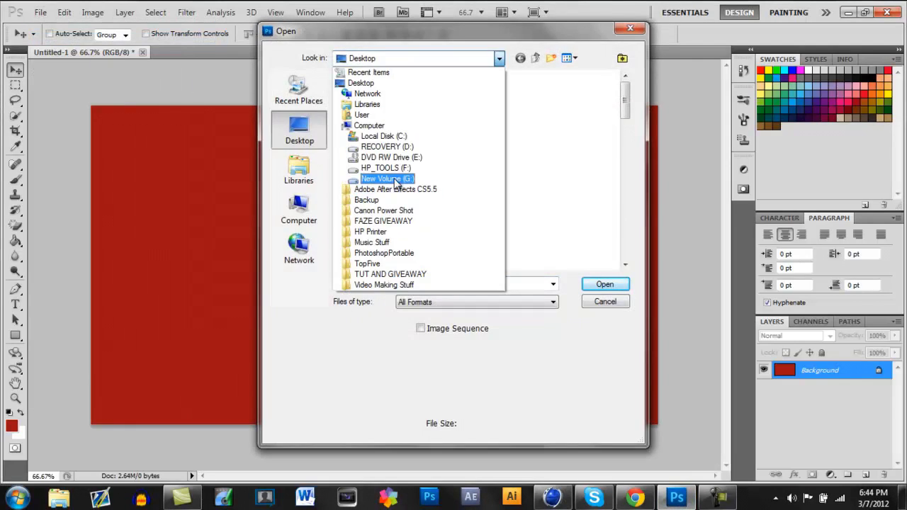
click(418, 204)
double_click(397, 205)
click(417, 284)
text(ER)
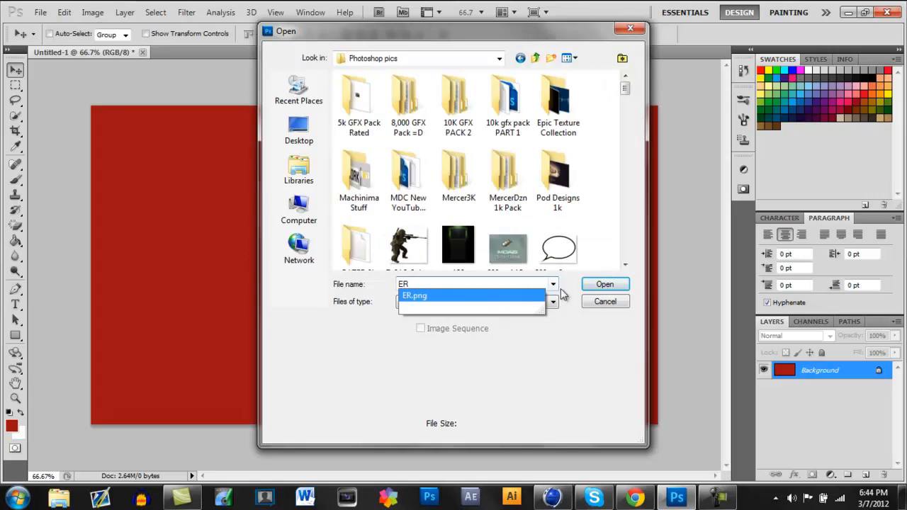
key(Return)
mouse_move(345, 177)
mouse_down()
mouse_move(312, 196)
mouse_move(355, 179)
mouse_up()
- Open Grunge Metal.jpg from the Textures folder and drag it over the banner
click(40, 12)
click(57, 34)
double_click(397, 135)
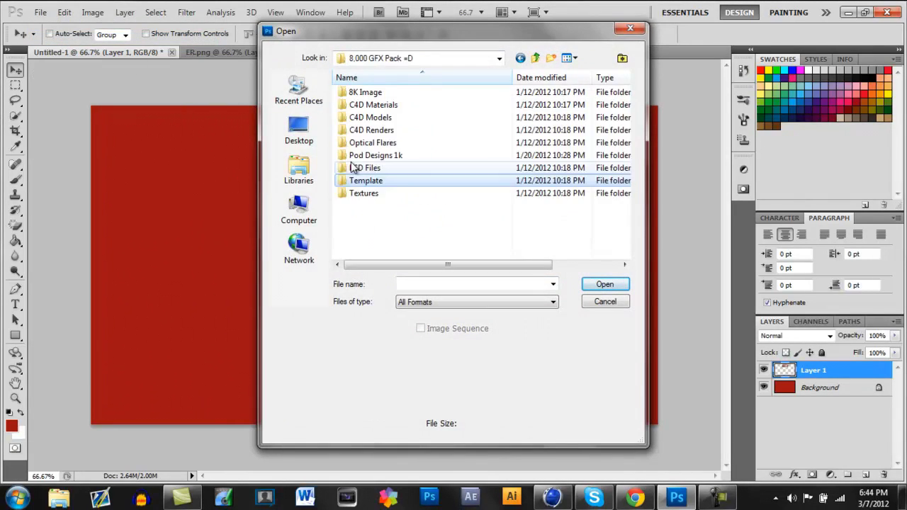
double_click(363, 193)
drag(625, 79, 642, 144)
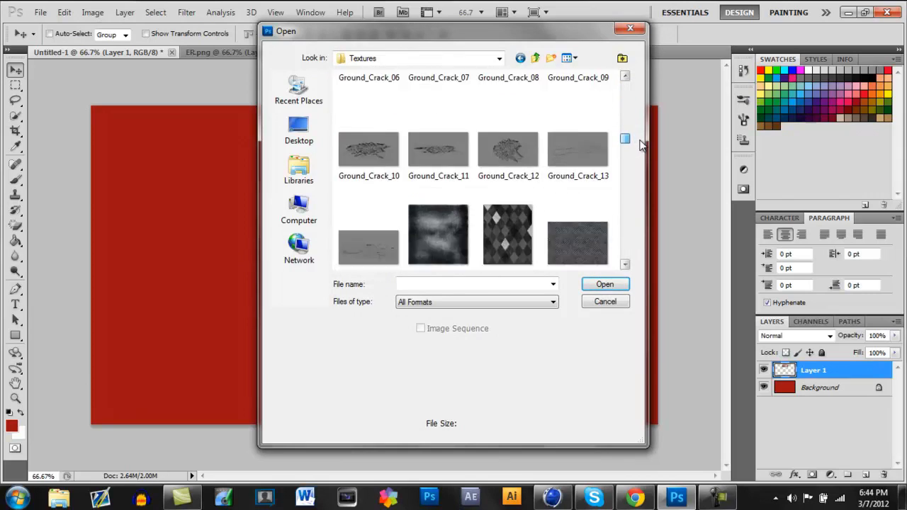
double_click(438, 251)
mouse_move(319, 213)
mouse_down()
mouse_move(149, 55)
mouse_move(392, 203)
mouse_up()
drag(485, 229, 538, 229)
- Set the grunge texture layer to Overlay and shift it down over the banner
click(796, 335)
click(798, 174)
key(ctrl+t)
mouse_move(571, 62)
mouse_down()
mouse_move(572, 195)
mouse_move(652, 268)
mouse_up()
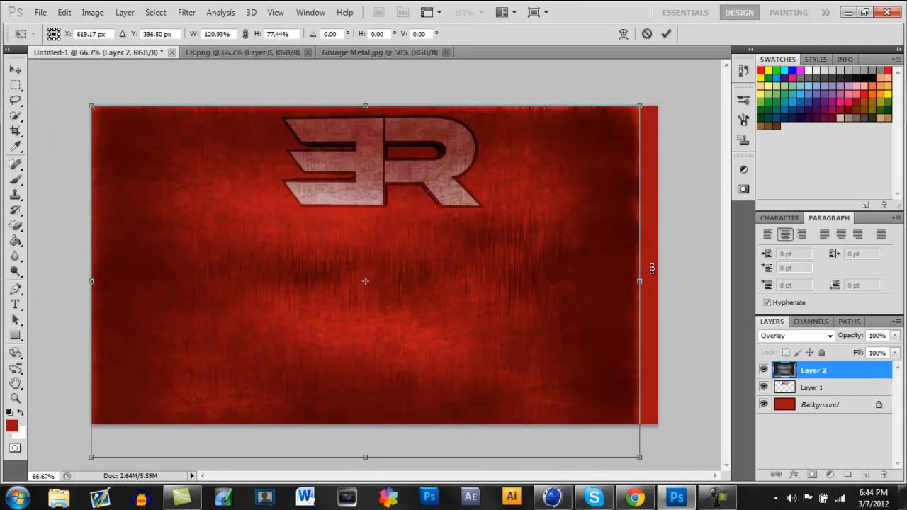
- Apply the texture transform and drag the 3_00000 flare from Optical Flares into the banner
click(15, 70)
click(412, 197)
click(40, 12)
click(213, 42)
click(412, 58)
click(376, 206)
double_click(396, 149)
double_click(516, 125)
mouse_move(516, 125)
mouse_down()
mouse_move(305, 180)
mouse_move(427, 123)
mouse_up()
- Blend the flare layer in Screen mode after trying Color Dodge
click(799, 336)
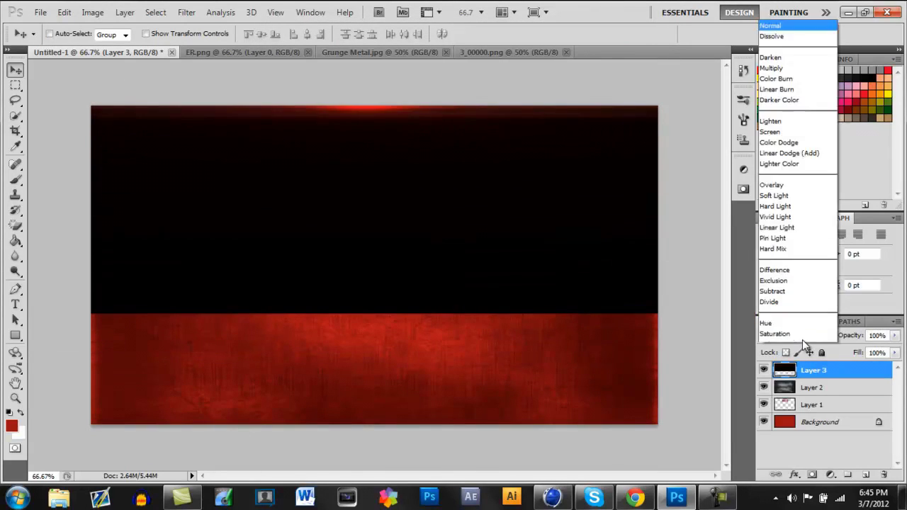
click(803, 340)
click(795, 335)
click(779, 142)
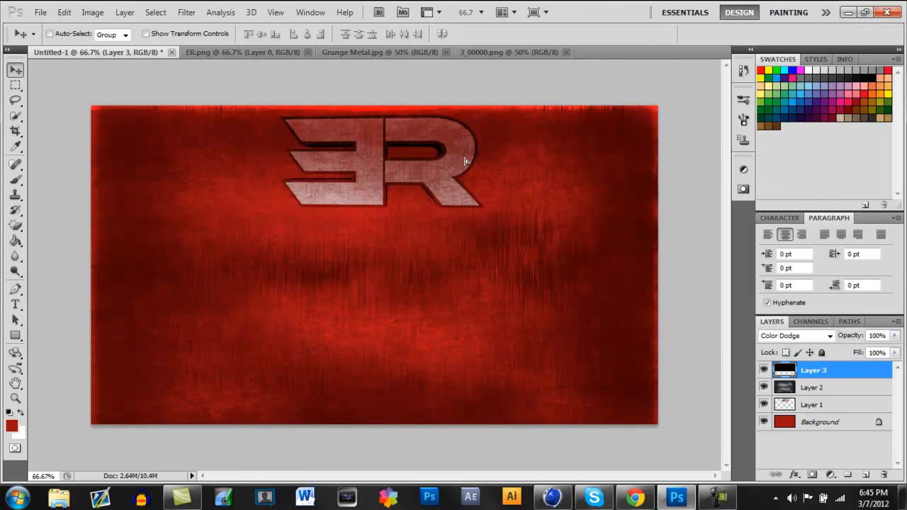
click(795, 335)
click(779, 131)
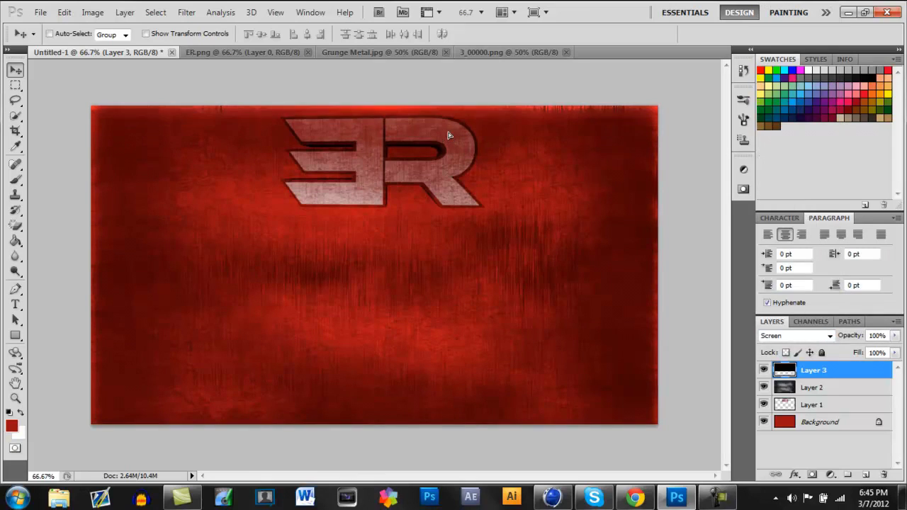
- Duplicate the Screen flare layer, then open the ER logo layer's style settings
click(40, 12)
right_click(836, 370)
click(791, 101)
click(557, 159)
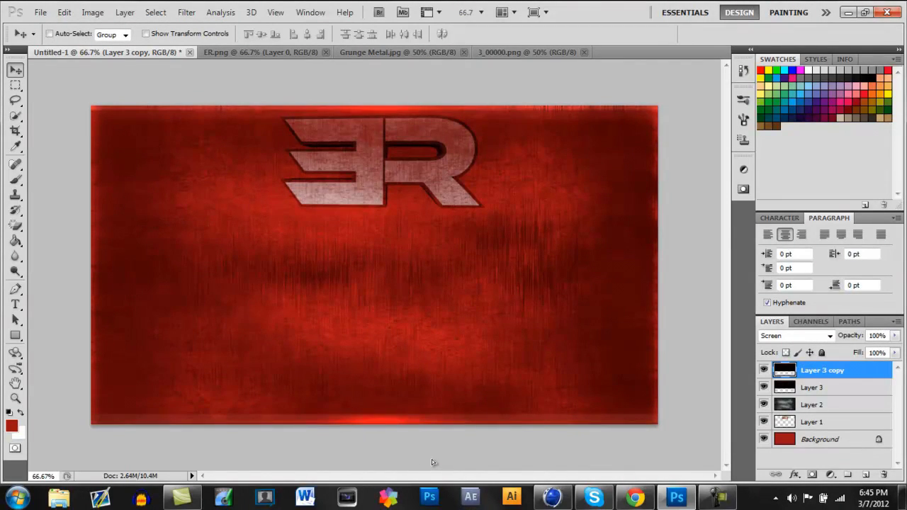
click(837, 422)
double_click(840, 423)
- Give the ER logo a drop shadow, 1 px stroke and a gradient overlay at about 12% opacity
click(453, 232)
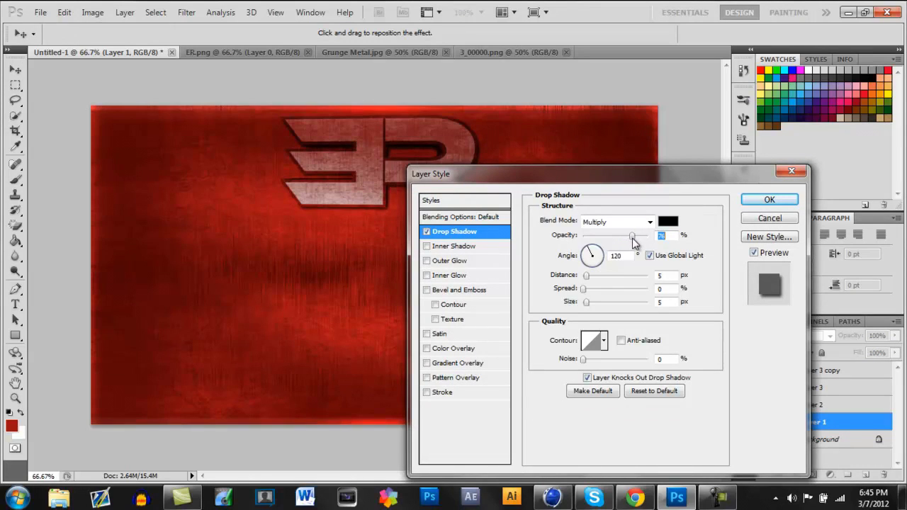
click(435, 392)
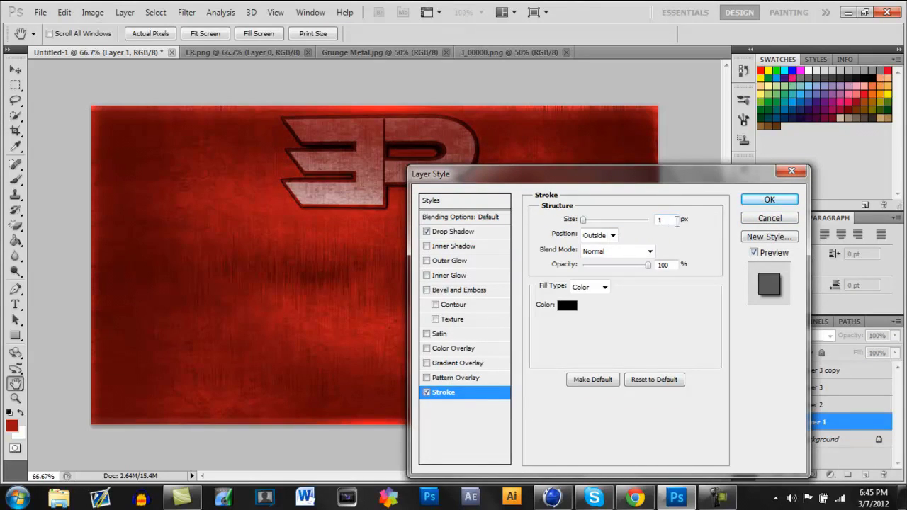
click(457, 348)
click(427, 348)
click(427, 362)
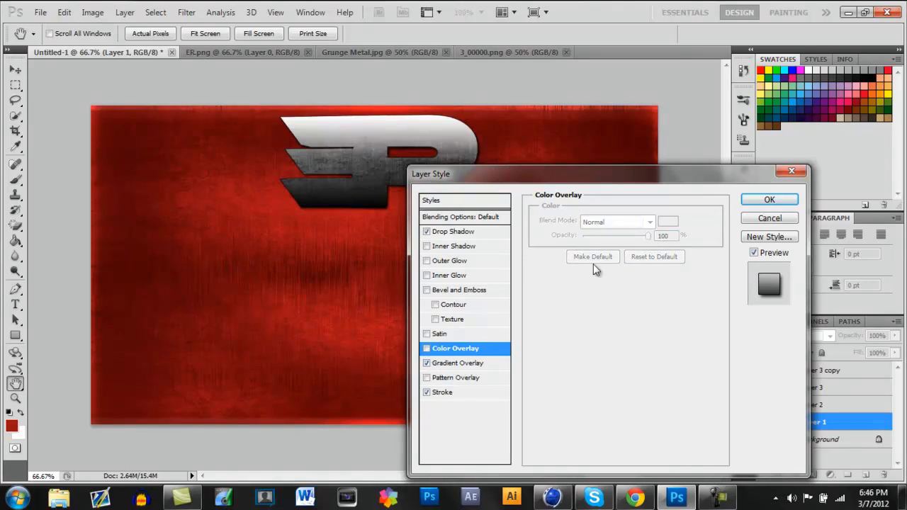
click(461, 363)
mouse_move(648, 236)
mouse_down()
mouse_move(591, 235)
mouse_move(585, 244)
mouse_up()
key(Return)
- Open the neon_red_glow image from the Photoshop pics folder
click(41, 12)
click(44, 38)
click(500, 58)
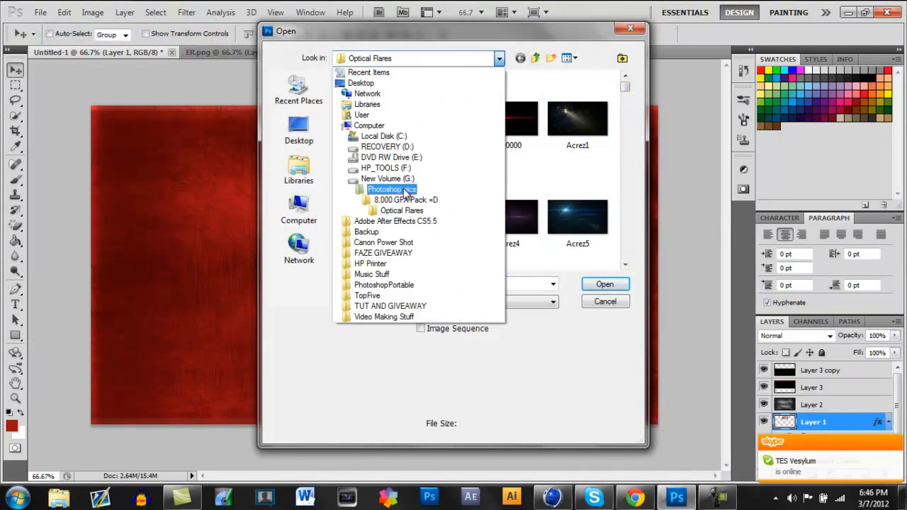
click(380, 205)
drag(624, 82, 626, 179)
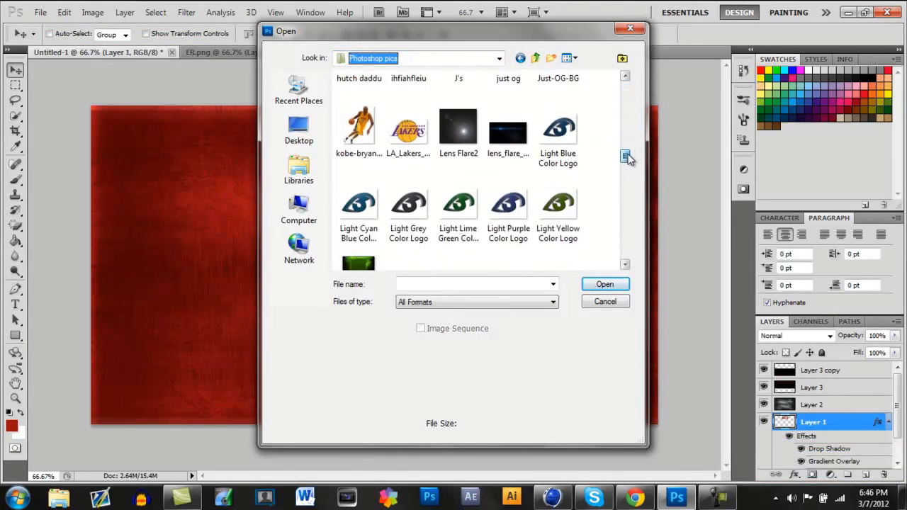
click(556, 198)
double_click(556, 199)
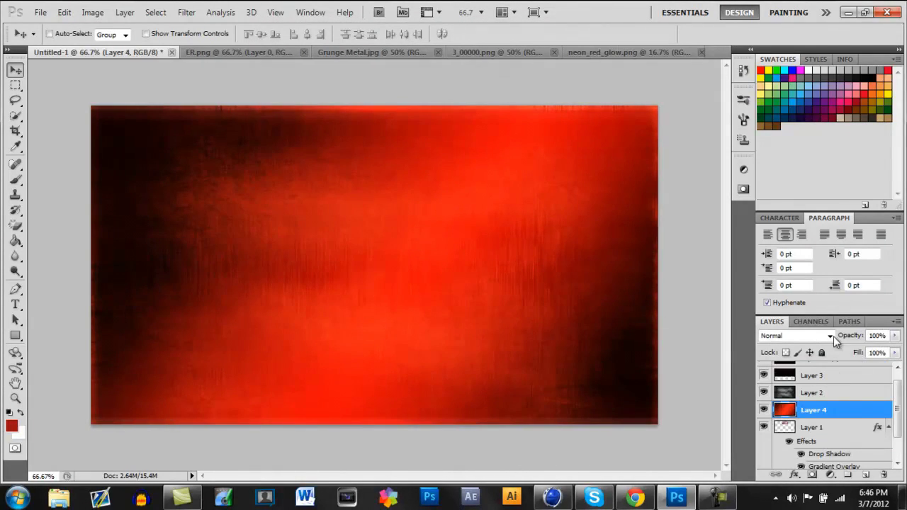
- Blend the neon glow layer in Overlay mode and return to Cinema 4D
click(797, 336)
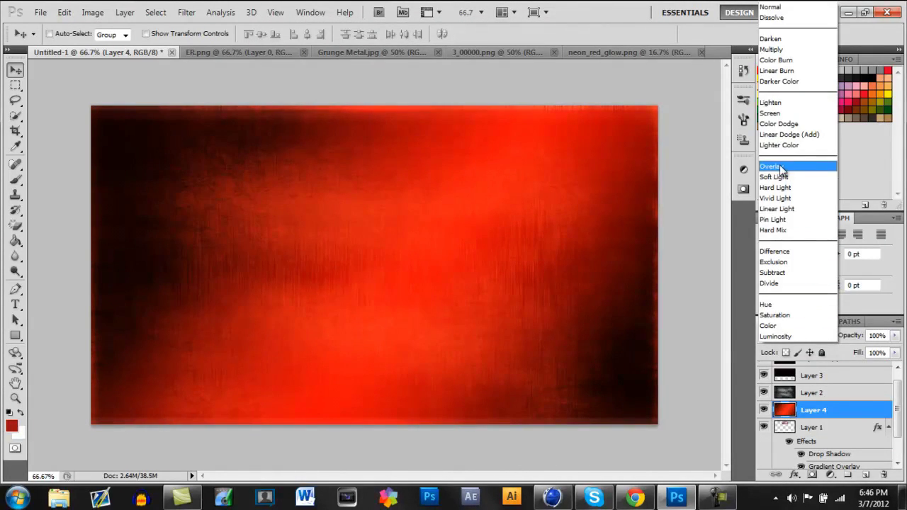
click(777, 166)
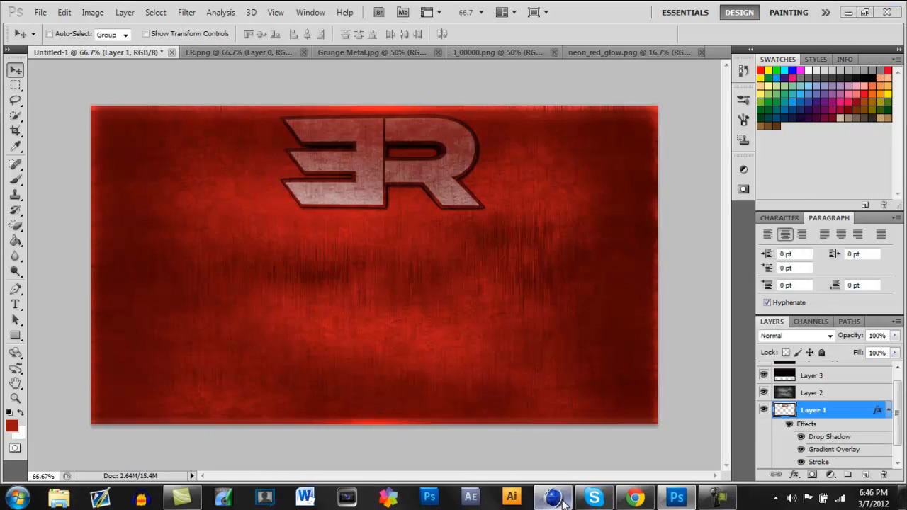
click(564, 502)
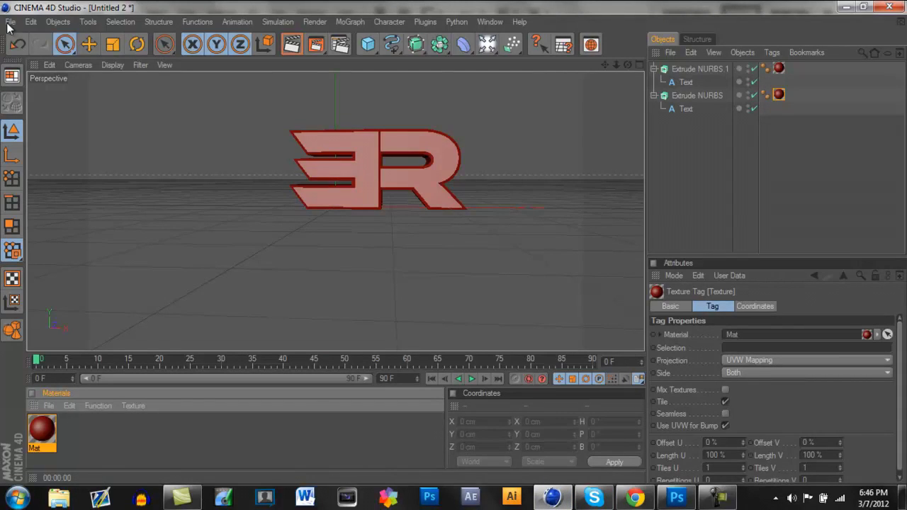
- Start a new scene and open Text Setup from the C4D Text Templates folder
key(ctrl+n)
click(11, 21)
click(32, 44)
double_click(156, 246)
double_click(174, 107)
click(193, 122)
key(Down)
key(Down)
key(Down)
double_click(178, 163)
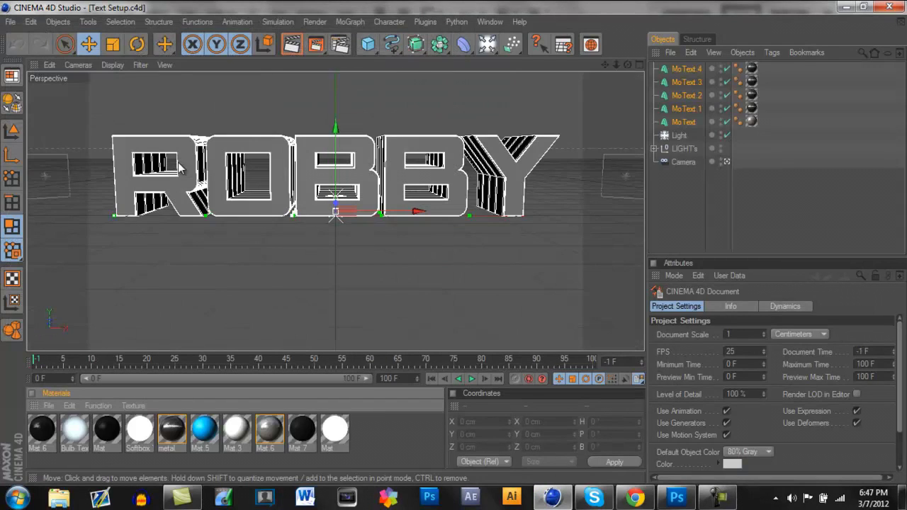
- Close Text Setup and open the C4D TEXT TEMPLATE scene instead
click(10, 21)
click(22, 32)
click(11, 21)
click(32, 44)
click(198, 108)
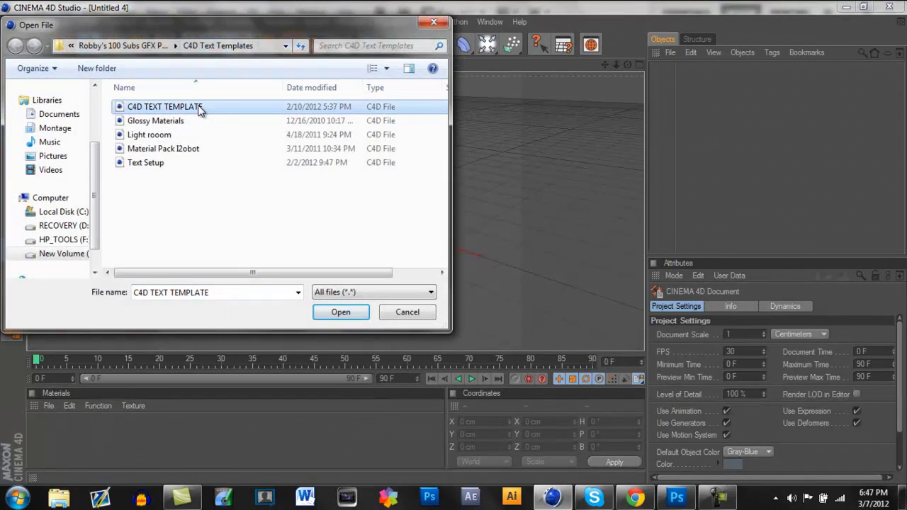
double_click(200, 110)
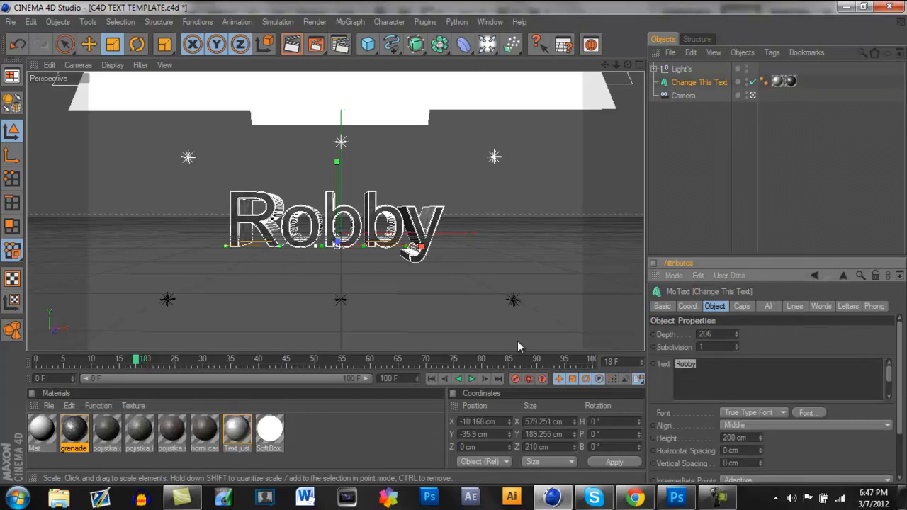
- Change the MoText to 'Erik and Robby' in the Ethnocentric font
text(Erik and)
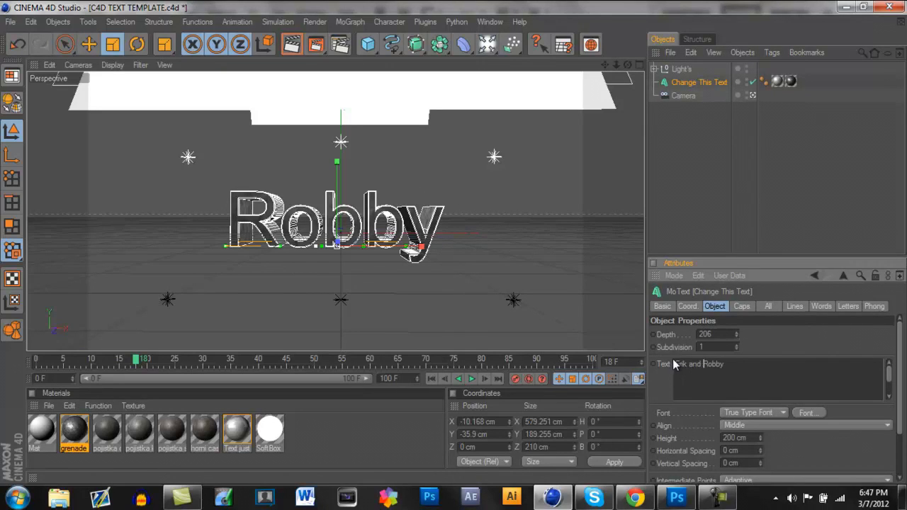
click(132, 205)
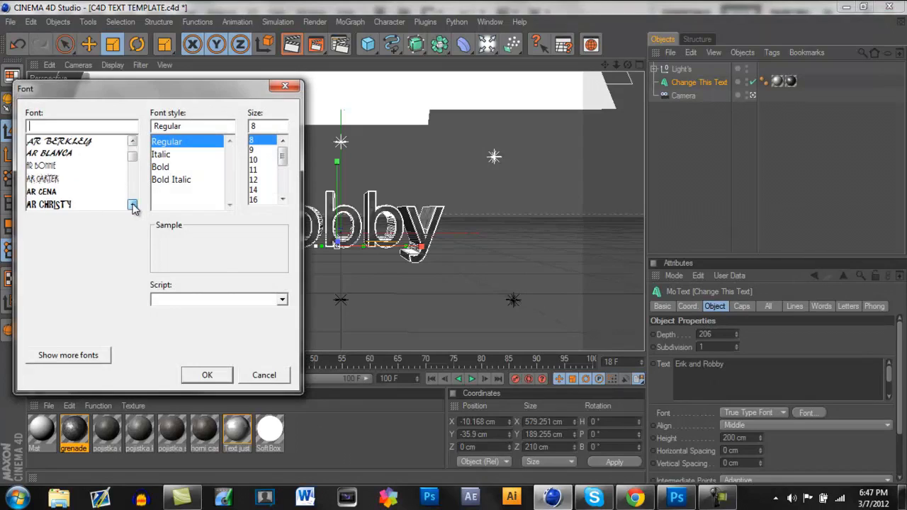
drag(133, 205, 133, 205)
click(57, 178)
click(207, 375)
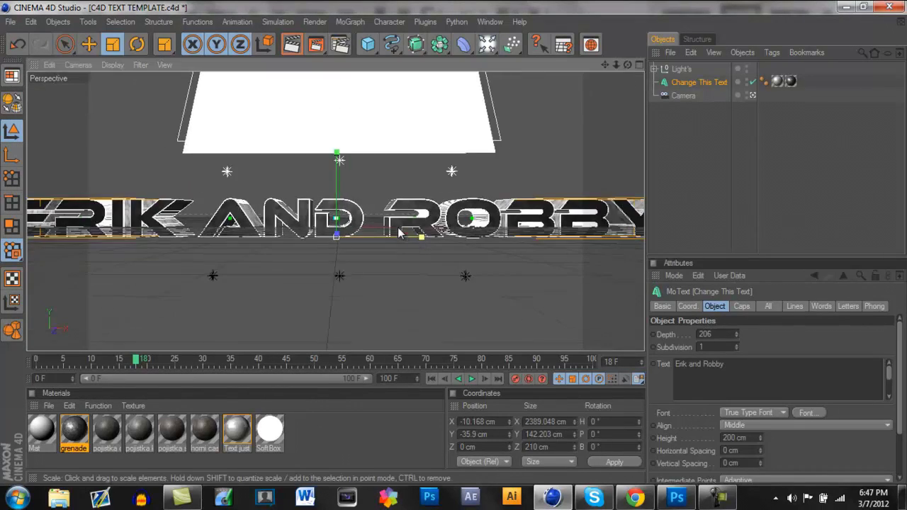
click(238, 436)
click(277, 142)
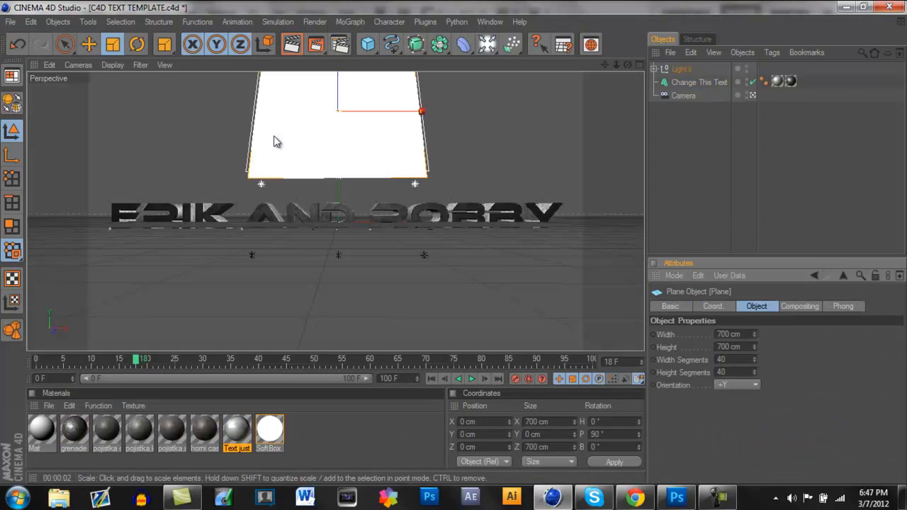
- Set the Text just material colour to dark red (R134 G5 B5)
double_click(238, 434)
click(336, 138)
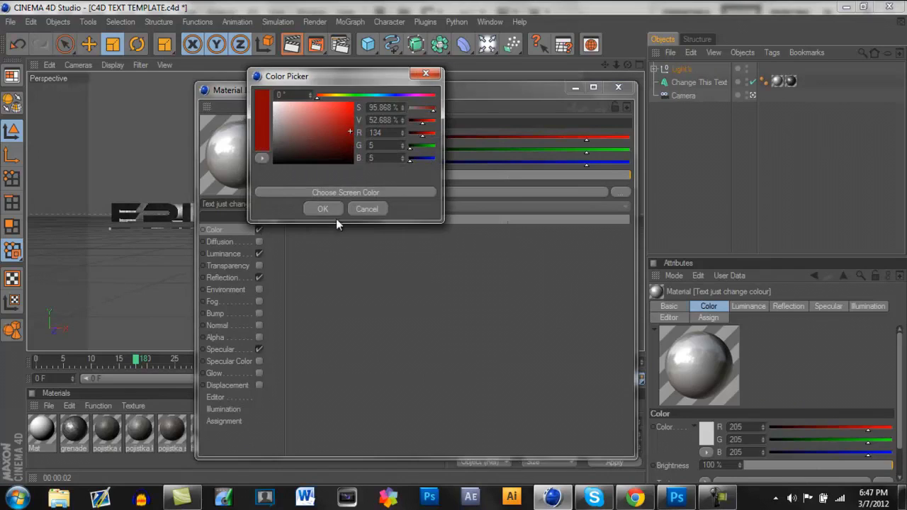
click(331, 212)
click(618, 86)
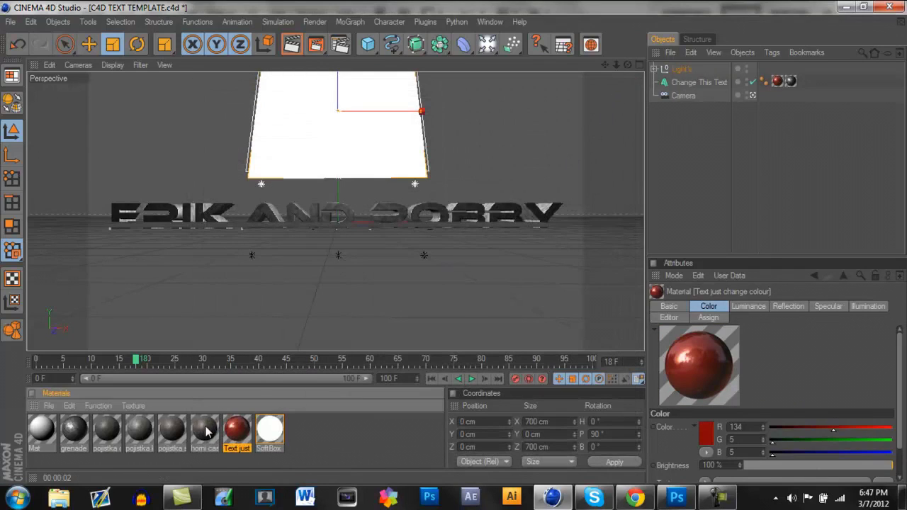
- Set both shader colours of the grenade material to dark red
double_click(74, 429)
click(356, 196)
click(348, 227)
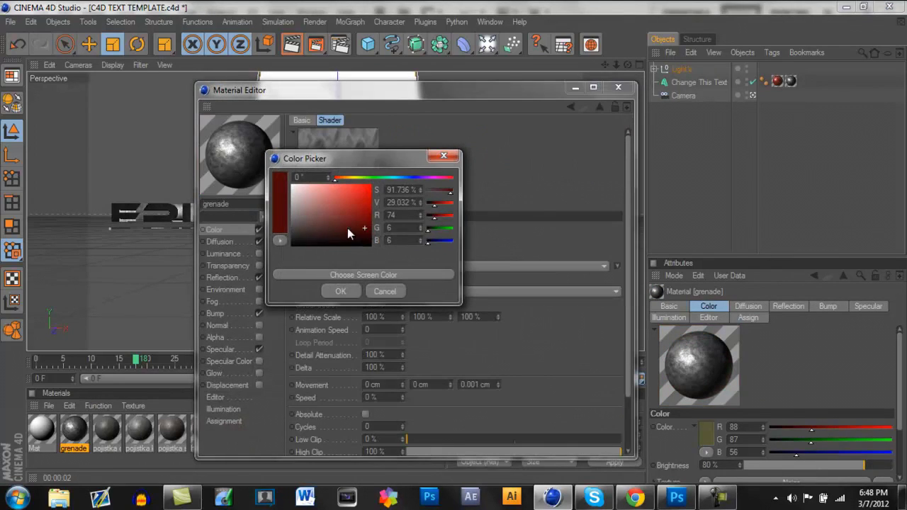
click(367, 230)
click(371, 231)
click(370, 237)
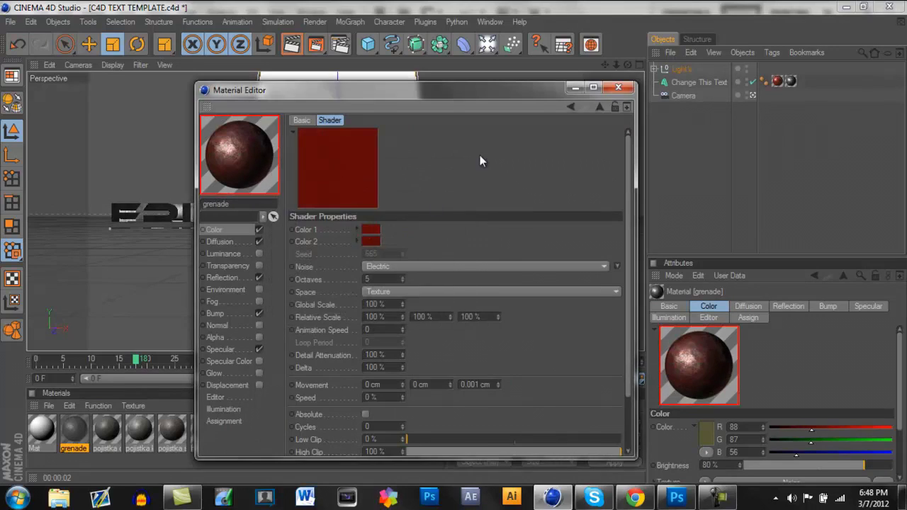
key(Escape)
click(340, 44)
- Set the render to save as QuickTime PNG named ER Text in Photoshop pics
click(129, 51)
click(148, 62)
click(346, 94)
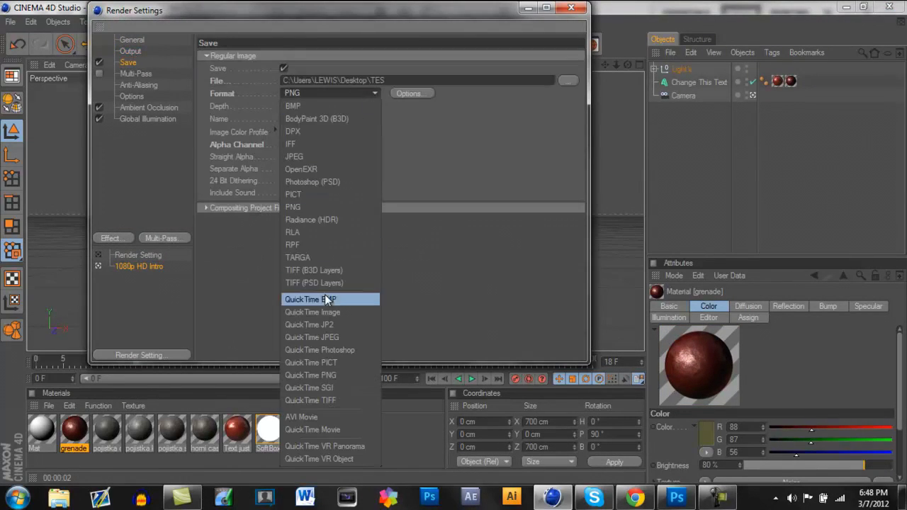
click(333, 375)
click(410, 93)
click(410, 151)
click(410, 267)
click(442, 215)
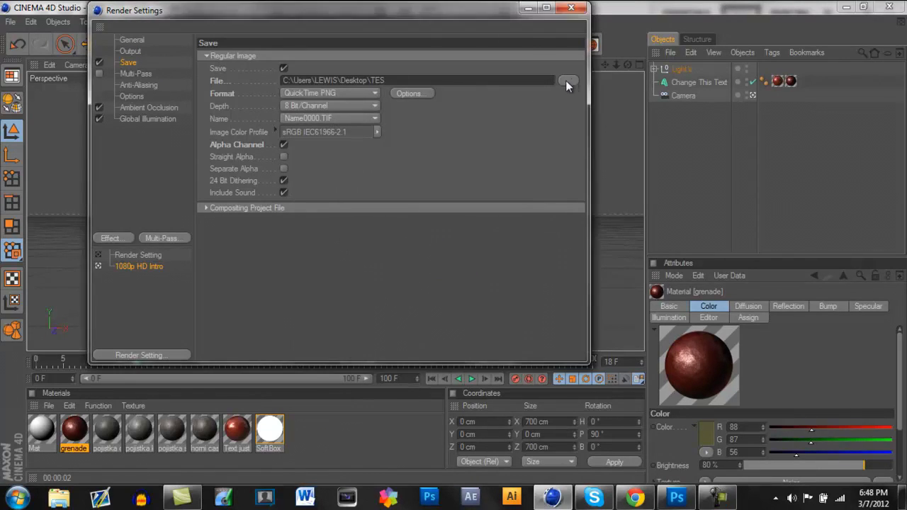
click(568, 80)
text(ER Text)
key(Return)
click(573, 9)
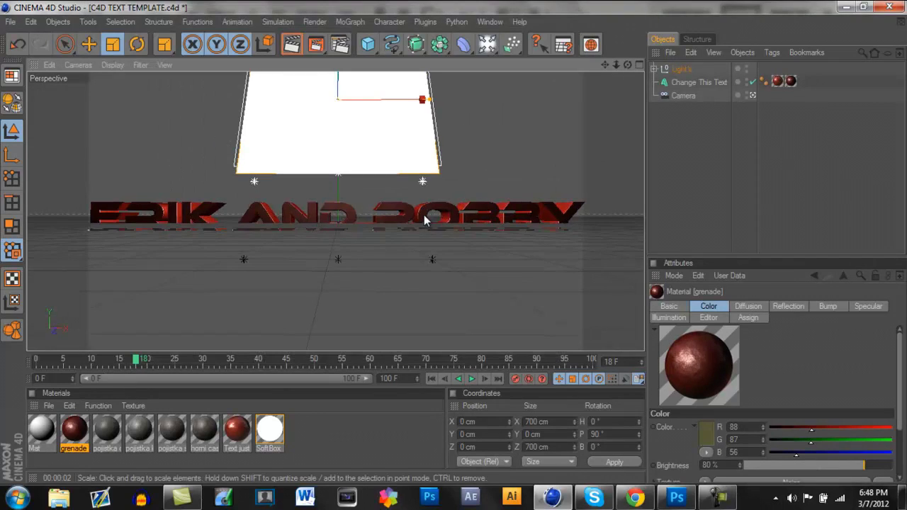
- Render the Erik and Robby text and open ER Text0018.png in Photoshop
click(315, 44)
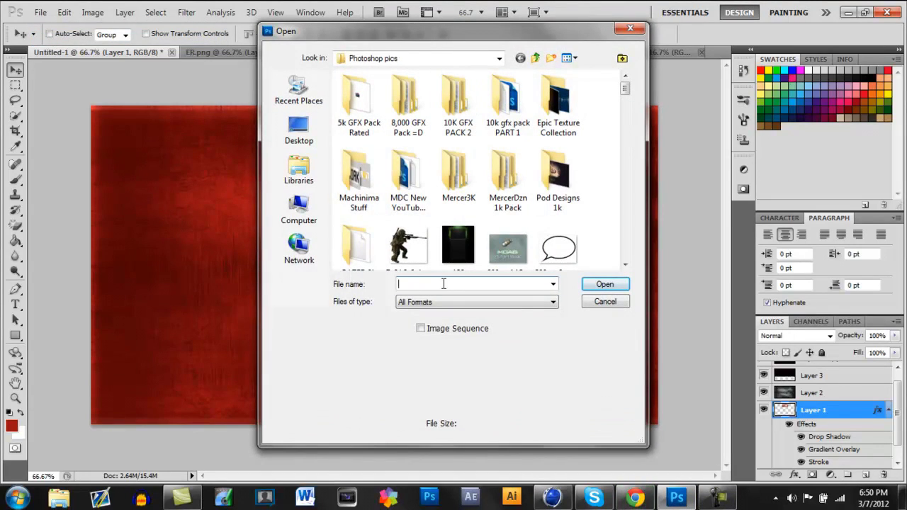
text(ERT)
key(BackSpace)
click(439, 297)
click(605, 285)
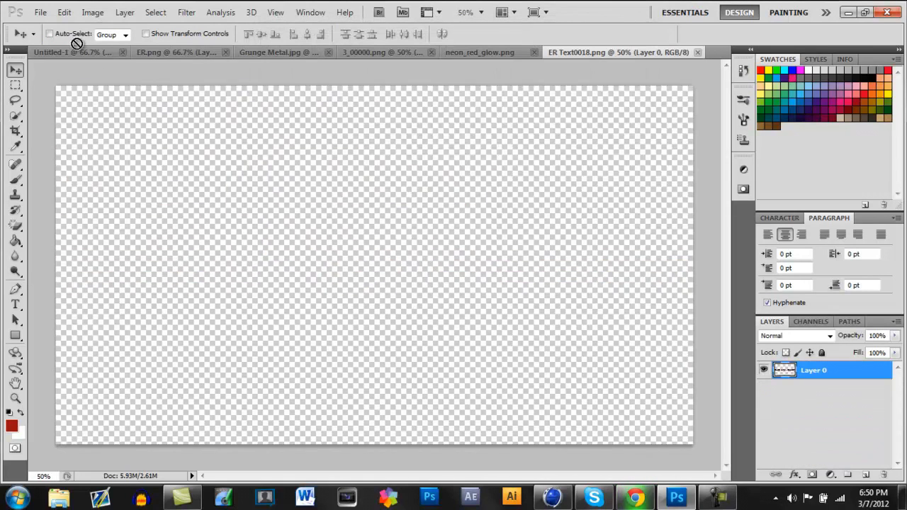
- Drag the rendered text into the banner and scale it into a strip beneath the ER logo
drag(354, 248, 468, 342)
key(ctrl+t)
mouse_move(658, 299)
mouse_down()
mouse_move(509, 289)
mouse_move(528, 296)
mouse_up()
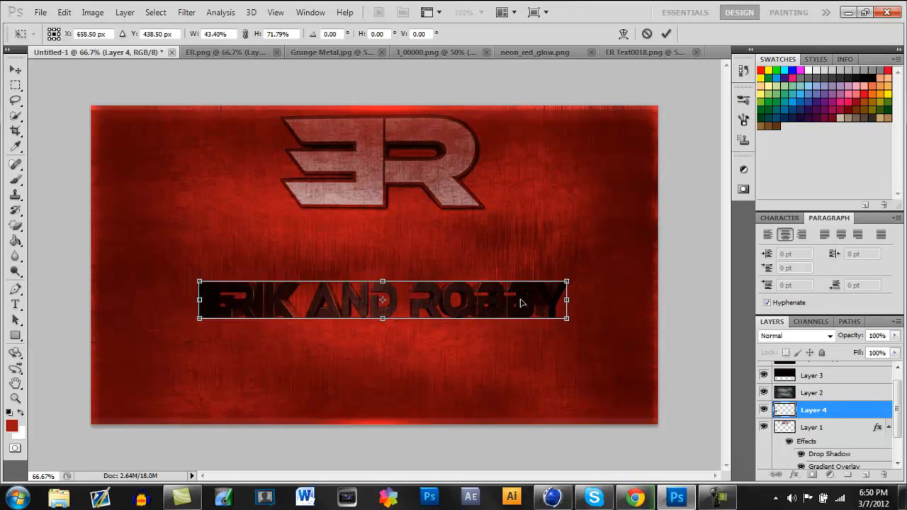
drag(573, 277, 567, 257)
click(15, 69)
click(402, 197)
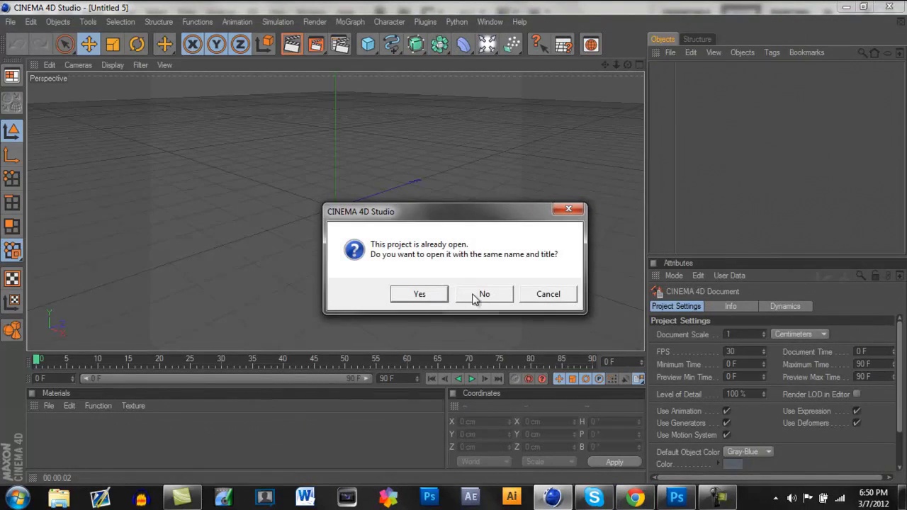
- Reopen the text template as a separate copy and delete ROBBY from the main MoText
click(484, 293)
click(683, 122)
key(BackSpace)
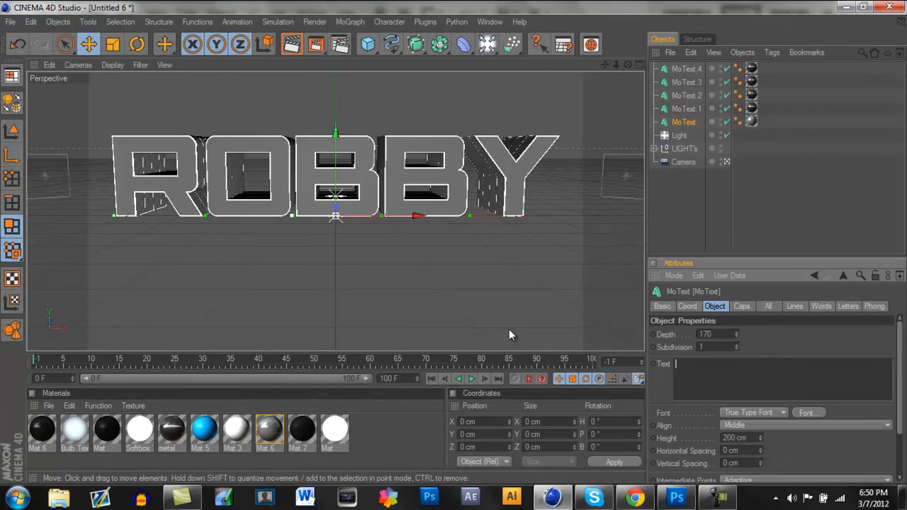
right_click(739, 391)
text(Designs)
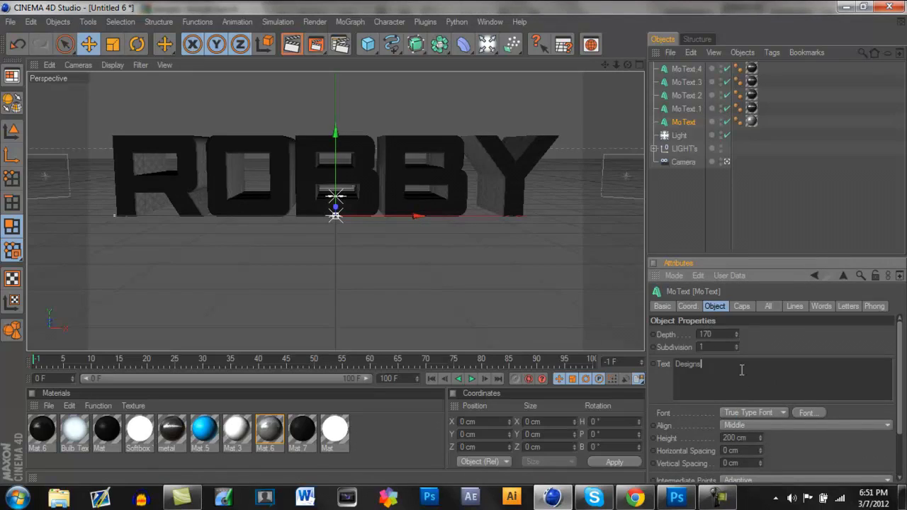
click(686, 109)
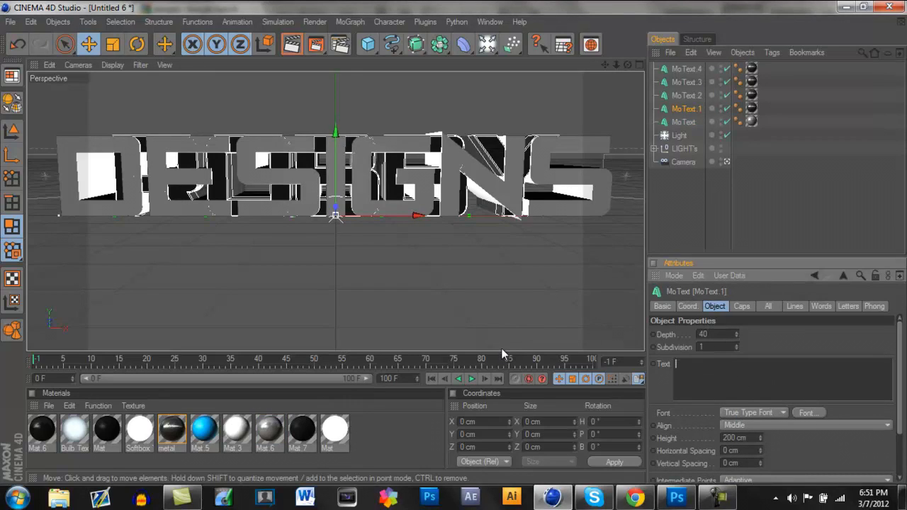
click(683, 122)
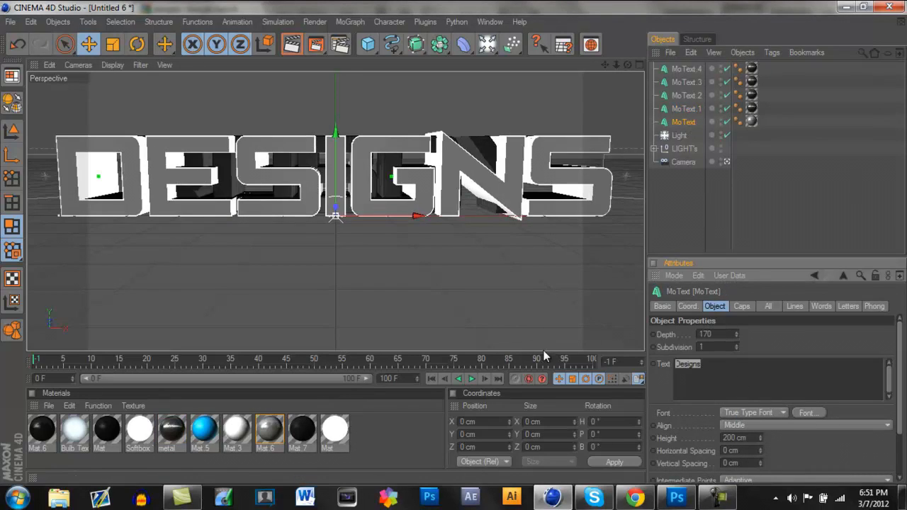
- Replace ROBBY with 'Designs' in the MoText.4 Text field
click(686, 108)
click(689, 381)
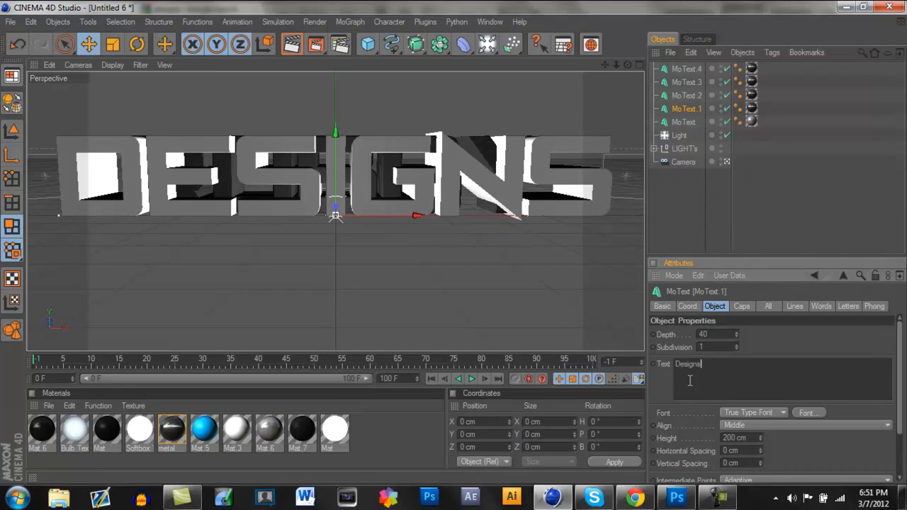
click(687, 95)
key(Up)
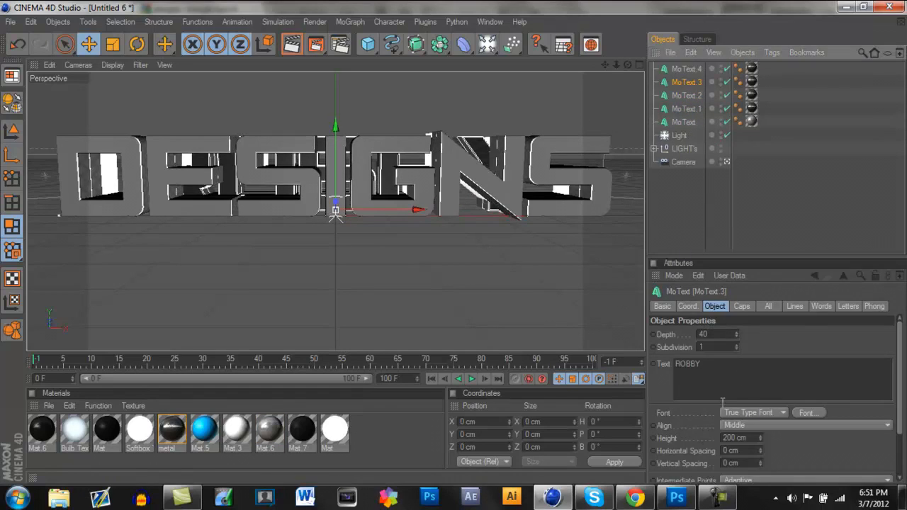
key(Up)
text(Designs)
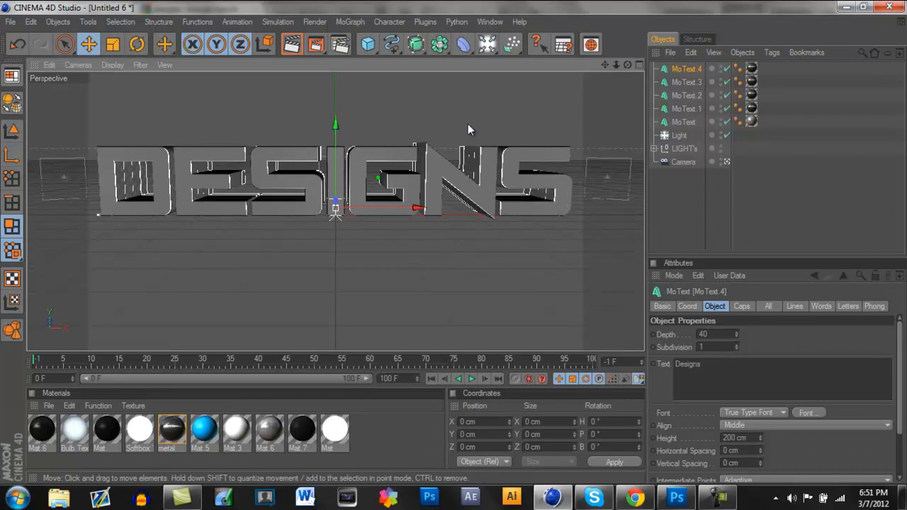
- Set material Mat.6 colour to dark red (R74 G6 B6)
double_click(265, 432)
click(345, 137)
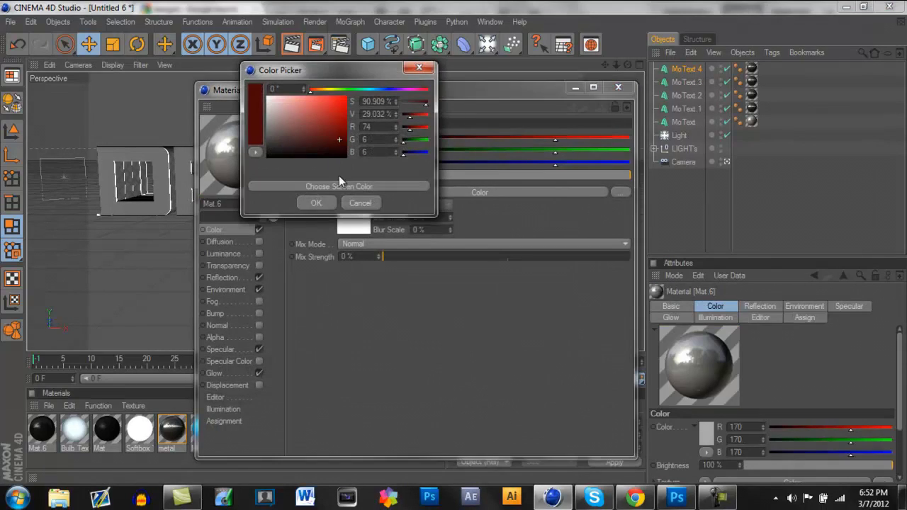
click(314, 204)
click(628, 85)
- Set the render format to QuickTime PNG with Millions of Colors+ depth
click(340, 44)
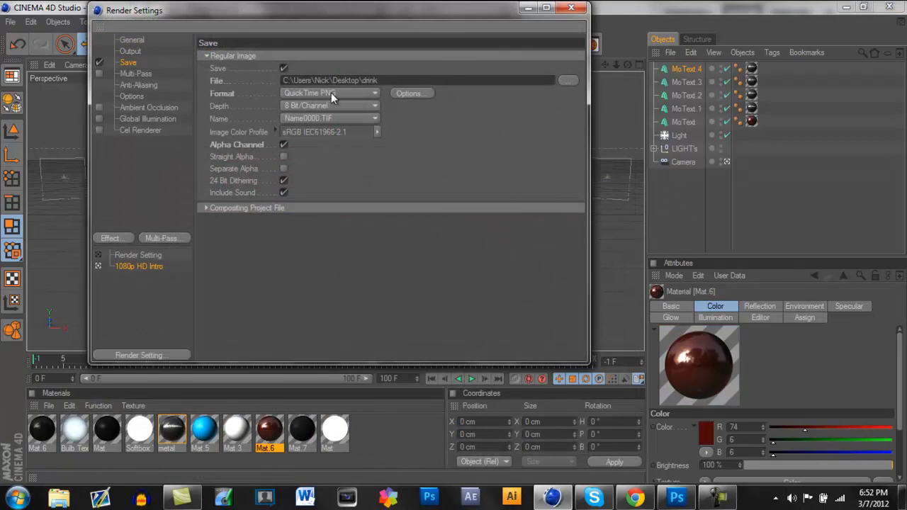
click(139, 51)
click(128, 62)
click(410, 93)
click(418, 152)
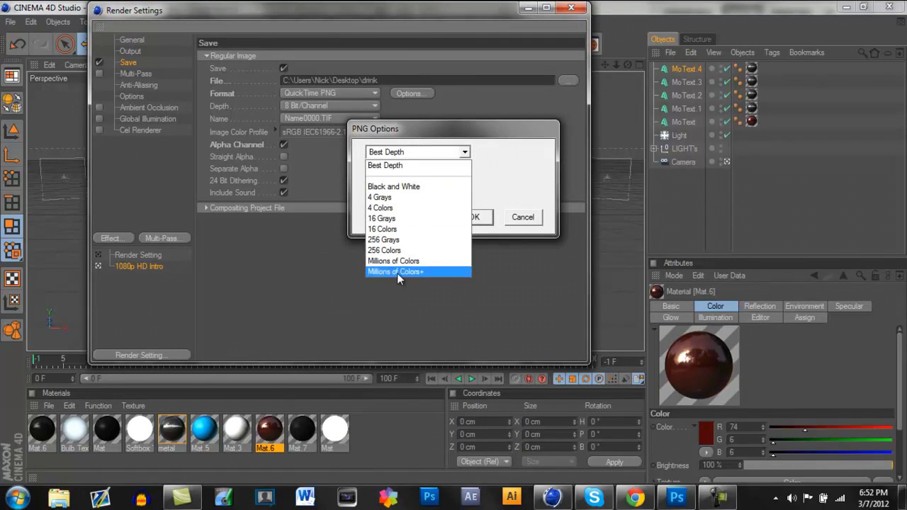
click(405, 269)
click(475, 217)
- Save the render as ER texr2 in G:\Photoshop pics and render to the Picture Viewer
click(568, 80)
scroll(156, 178, down, 3)
click(160, 204)
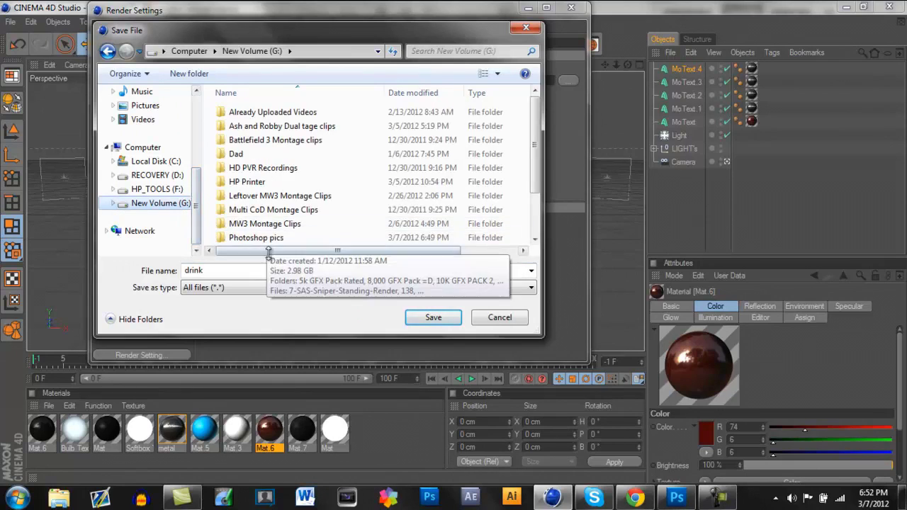
double_click(297, 240)
text(ER)
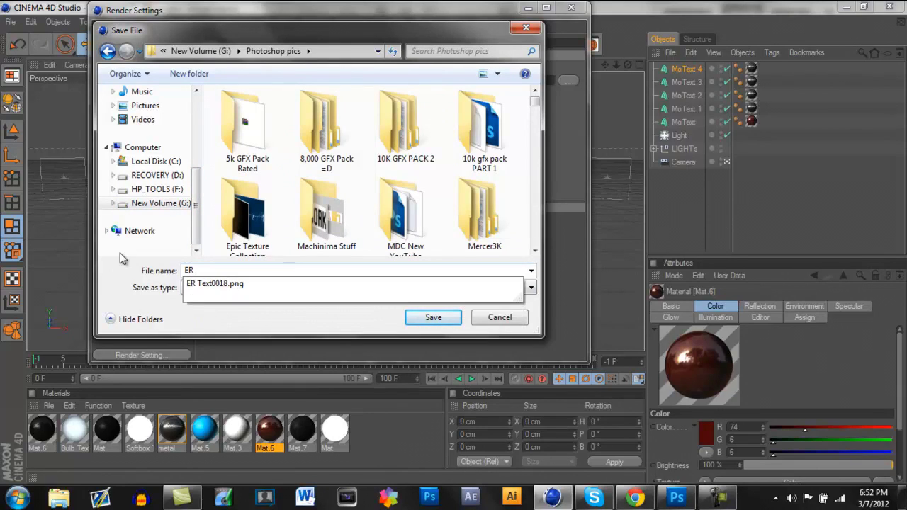
text(texr2)
click(433, 318)
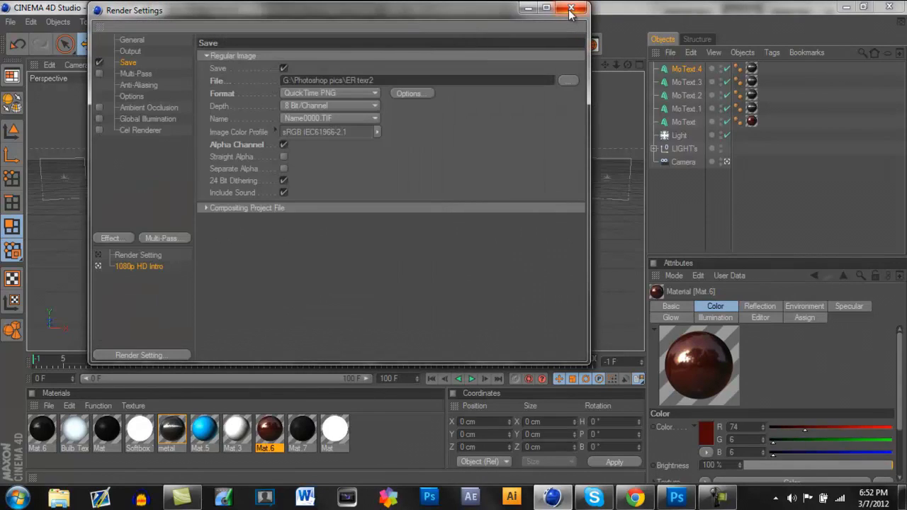
click(571, 7)
click(317, 44)
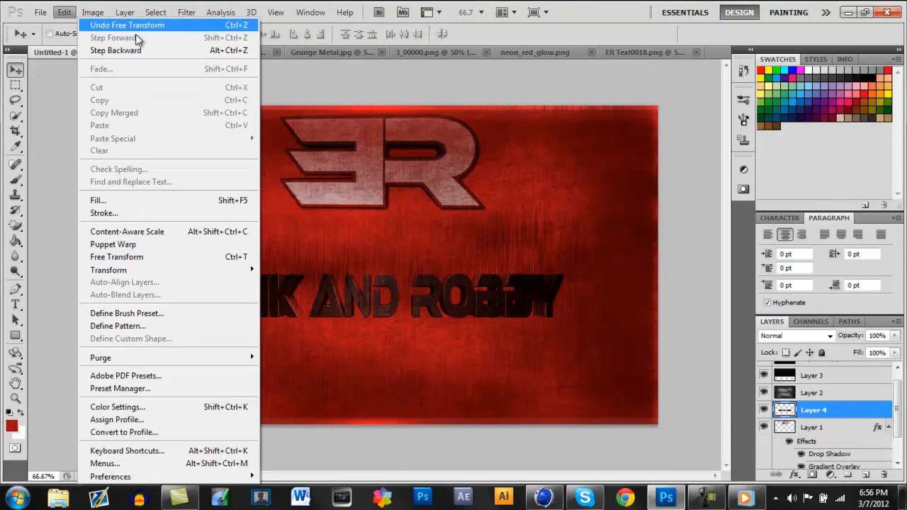
- Close the ER.png, Grunge Metal, neon_red_glow, ER Text0018 and 3_00000 documents
click(276, 52)
click(275, 53)
click(276, 52)
click(300, 52)
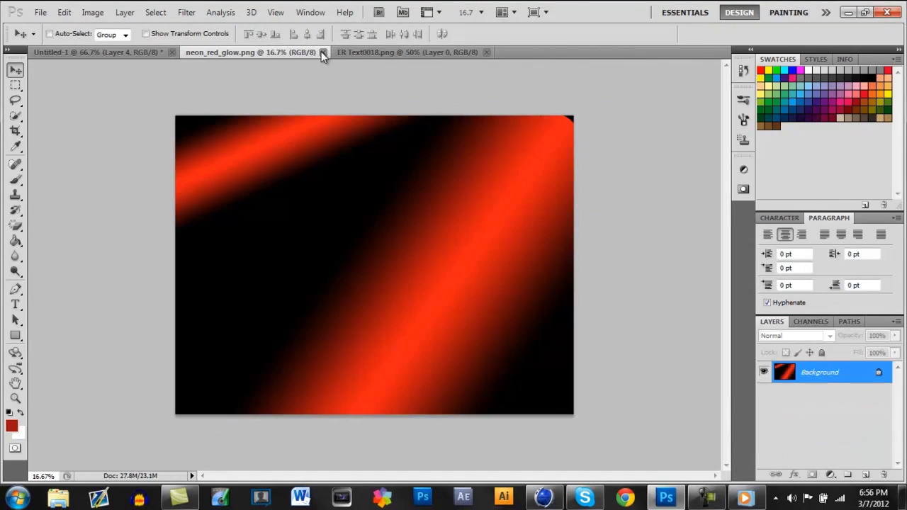
click(321, 52)
click(276, 53)
- Open the ER texr2.png render
click(40, 12)
click(42, 34)
text(ER)
click(425, 297)
click(604, 284)
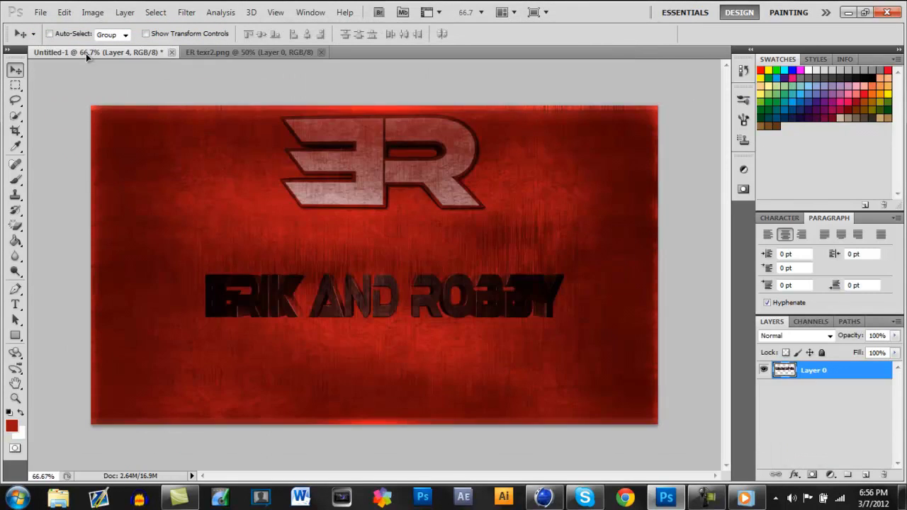
- Drag the DESIGNS render into Untitled-1 and scale it down beneath ERIK AND ROBBY
drag(86, 53, 374, 333)
key(ctrl+t)
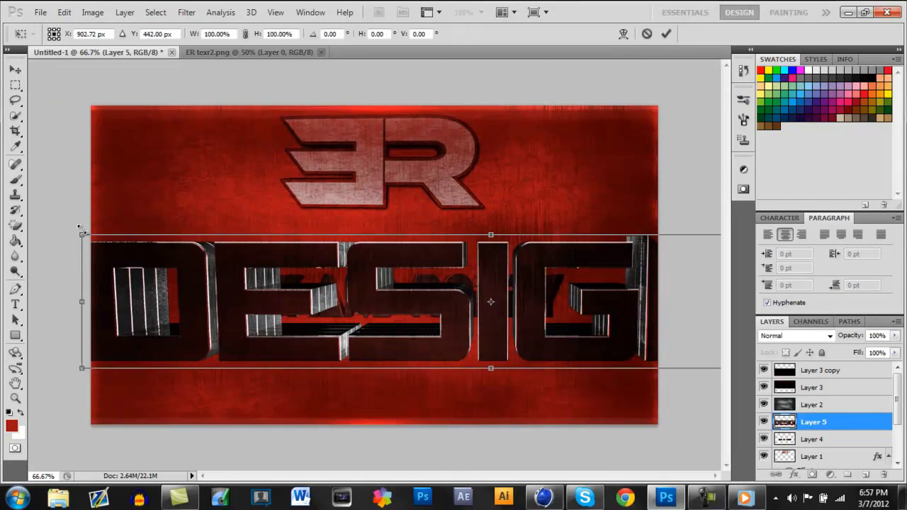
drag(82, 232, 237, 340)
key(v)
key(Return)
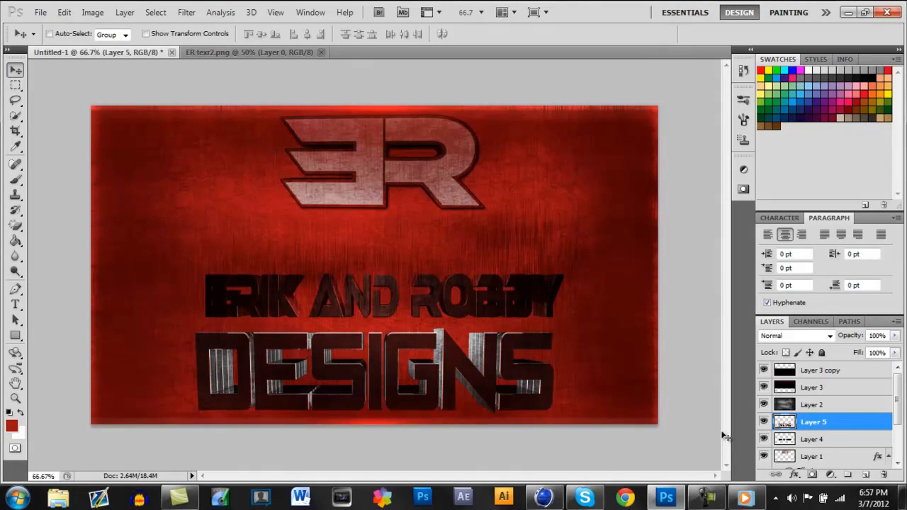
- Duplicate Layer 3 copy, undo the duplication, and bring up the Open dialog
scroll(897, 418, down, 3)
scroll(896, 418, up, 3)
click(822, 370)
right_click(822, 370)
click(806, 103)
click(572, 147)
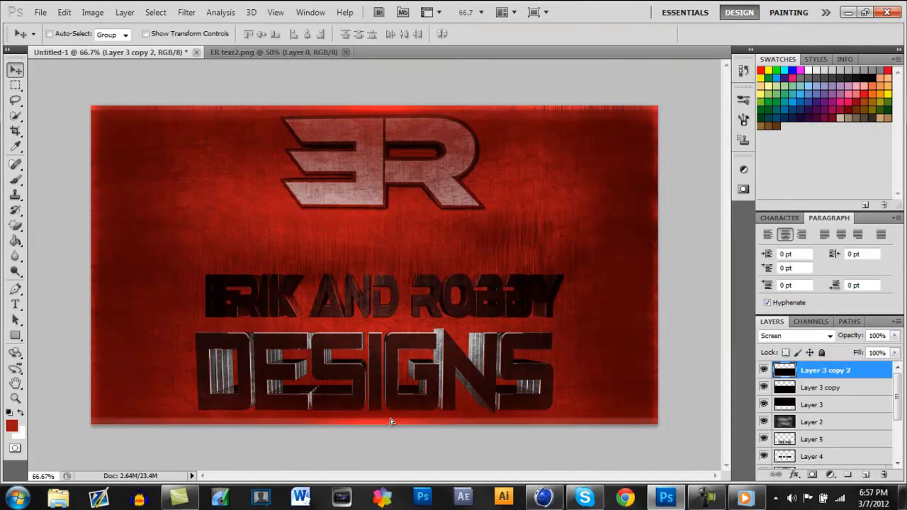
key(ctrl+z)
click(41, 12)
click(49, 37)
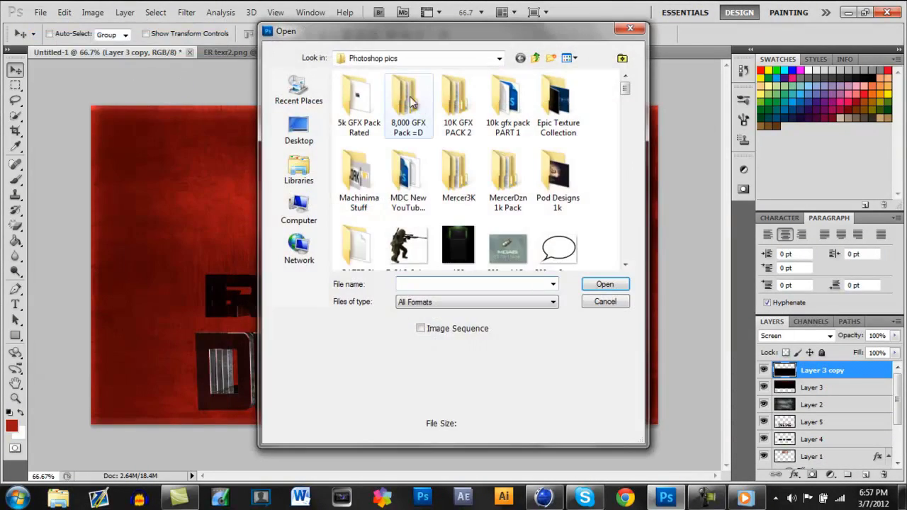
- Open StreakFlare.png from the My flares folder on the New Volume (E:) drive
click(535, 57)
click(500, 58)
click(376, 173)
double_click(383, 219)
double_click(394, 105)
scroll(453, 199, down, 5)
double_click(364, 234)
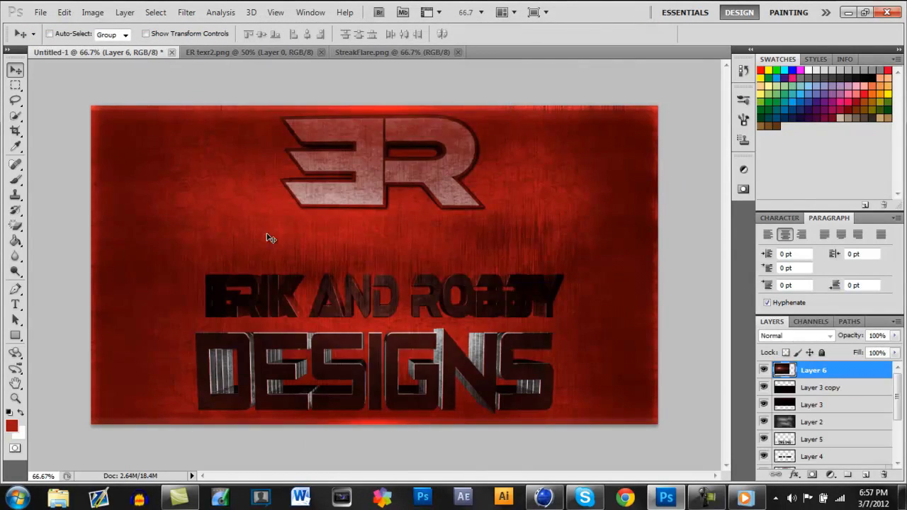
- Move the streak flare into the banner, set it to Lighter Color, and position it at the top
drag(137, 32, 454, 75)
click(812, 321)
click(772, 321)
click(787, 336)
click(770, 112)
click(787, 335)
click(779, 145)
drag(432, 120, 438, 125)
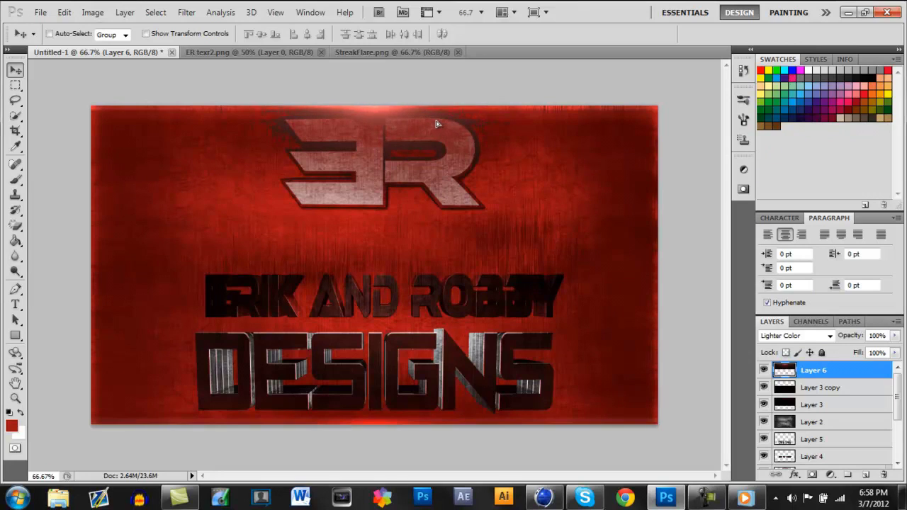
- Duplicate the flare layer and move the copy to the banner's bottom edge
right_click(848, 373)
click(762, 100)
click(574, 148)
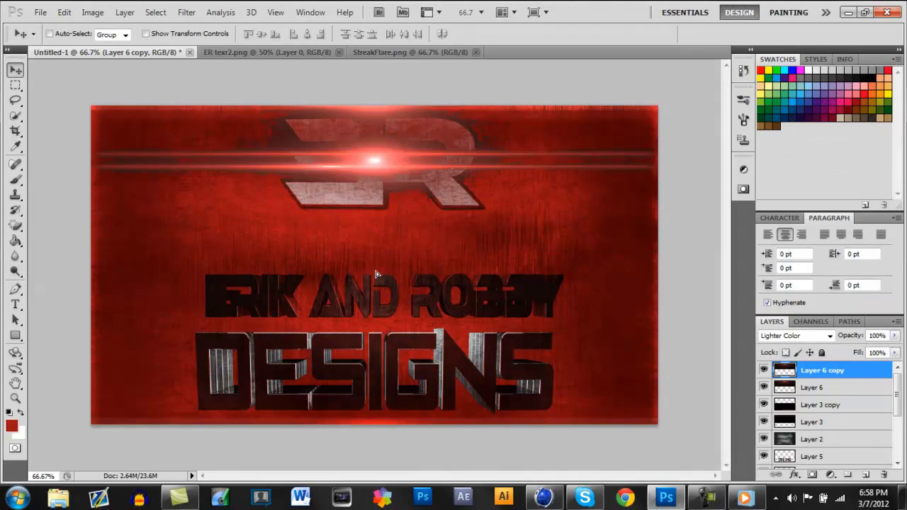
mouse_move(388, 139)
mouse_down()
mouse_move(392, 449)
mouse_move(378, 455)
mouse_up()
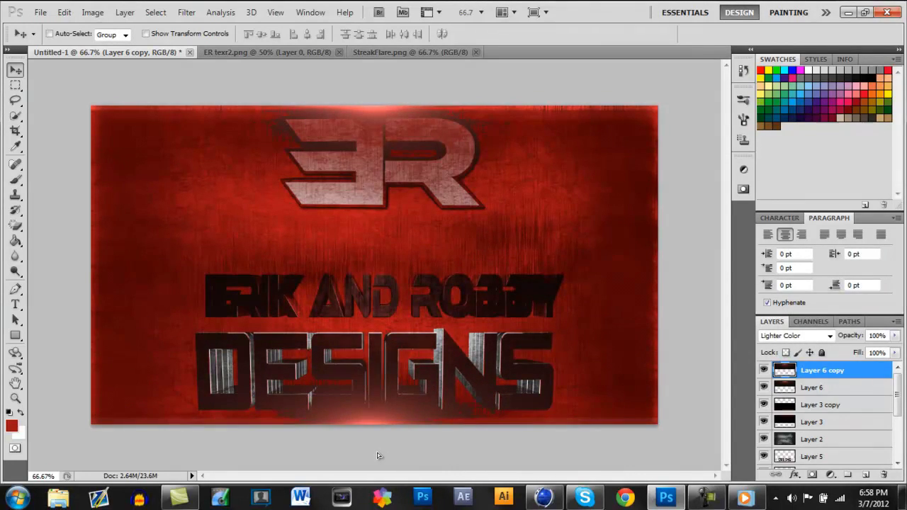
- Try Overlay on the bottom flare, then set its blend mode back to Lighter Color
click(815, 338)
click(794, 111)
click(794, 336)
click(791, 163)
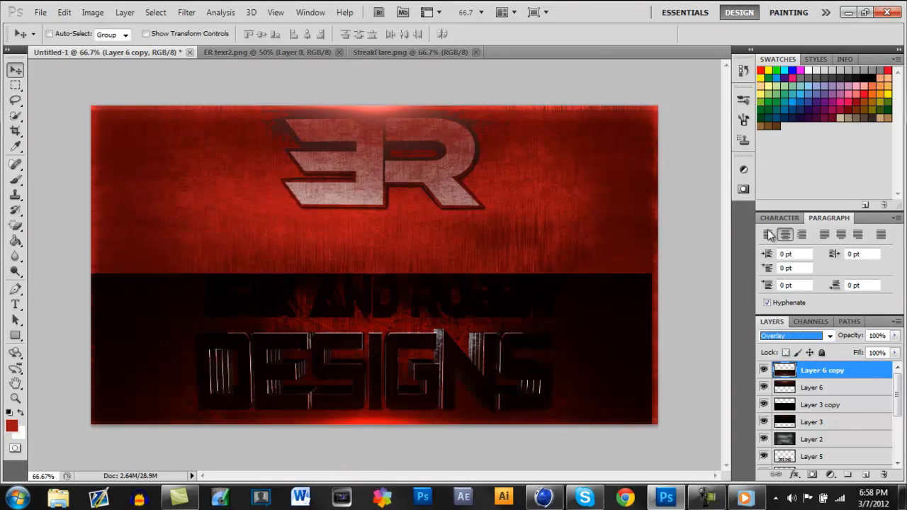
click(806, 336)
click(794, 139)
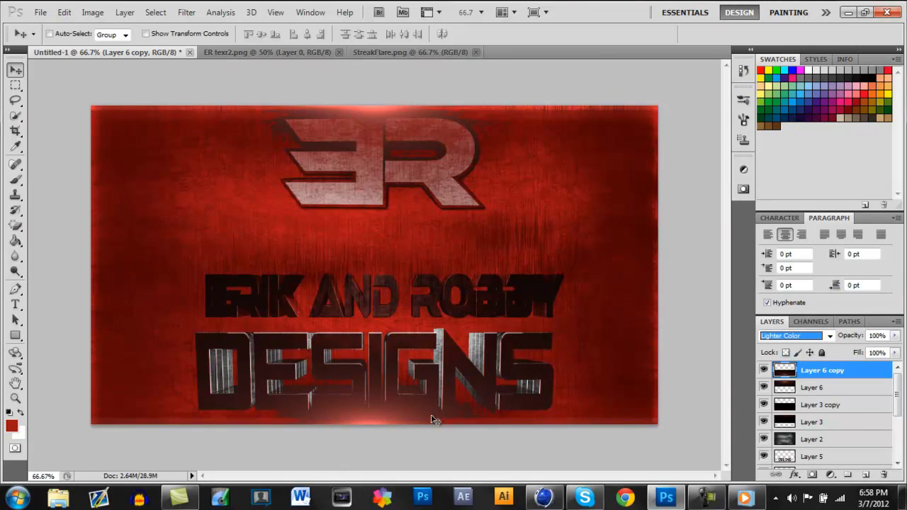